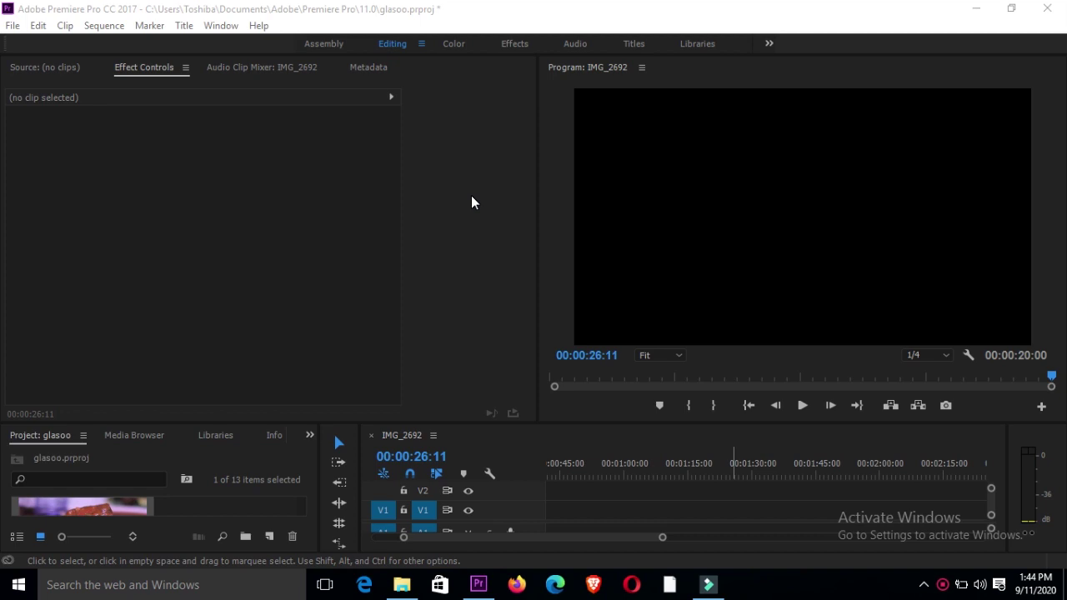
Switch to File Explorer and import IMG_9065, IMG_9071, IMG_9073 and IMG_9083 from the raw folder into the Premiere Pro project
left_click(402, 584)
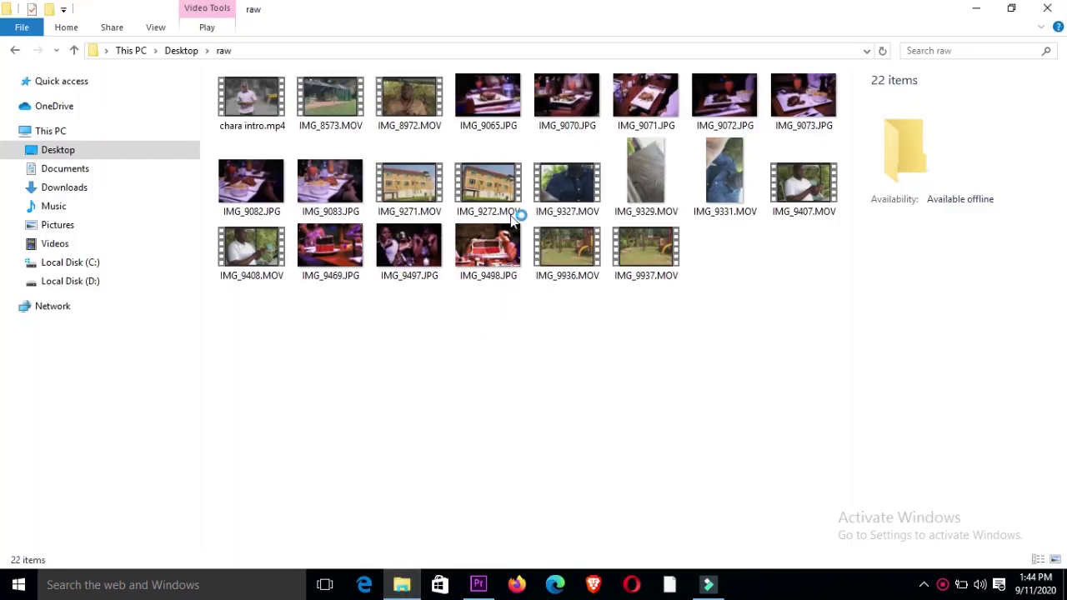
left_click(493, 94)
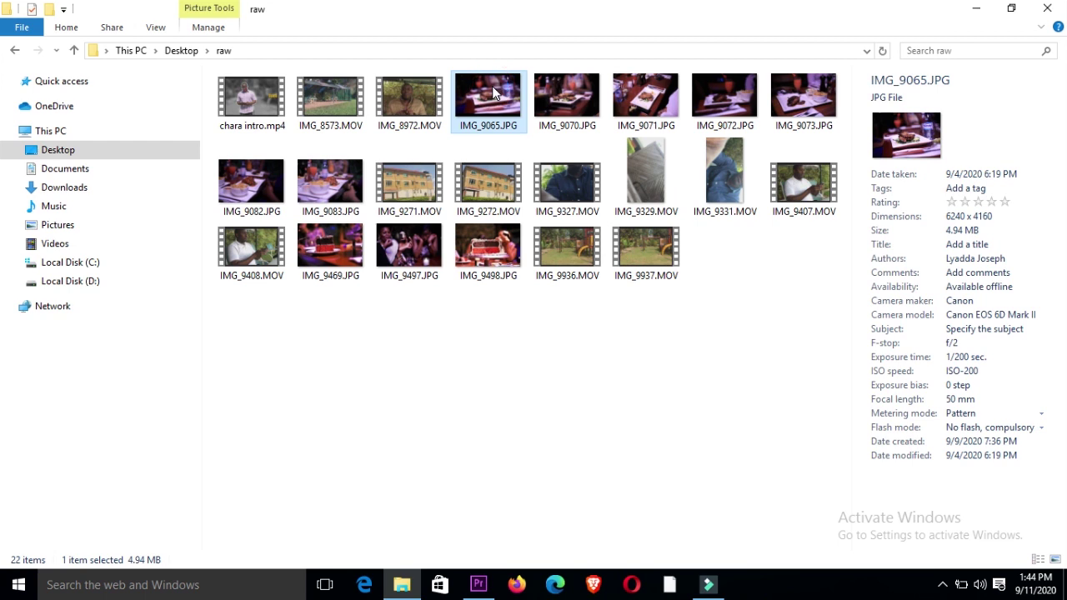
left_click(638, 100, "ctrl")
left_click(795, 98, "ctrl")
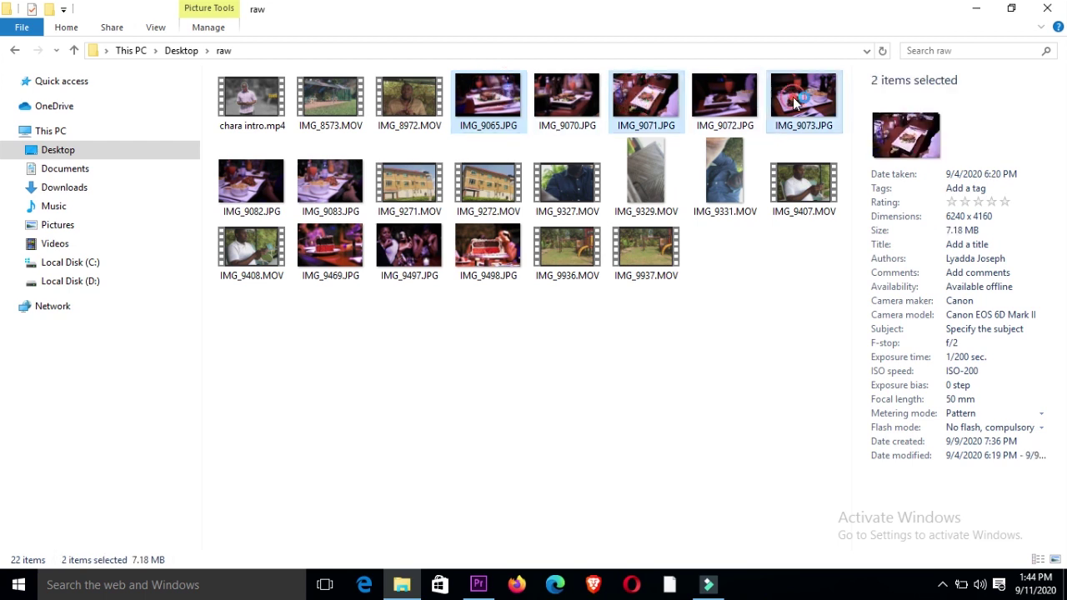
left_click(323, 185, "ctrl")
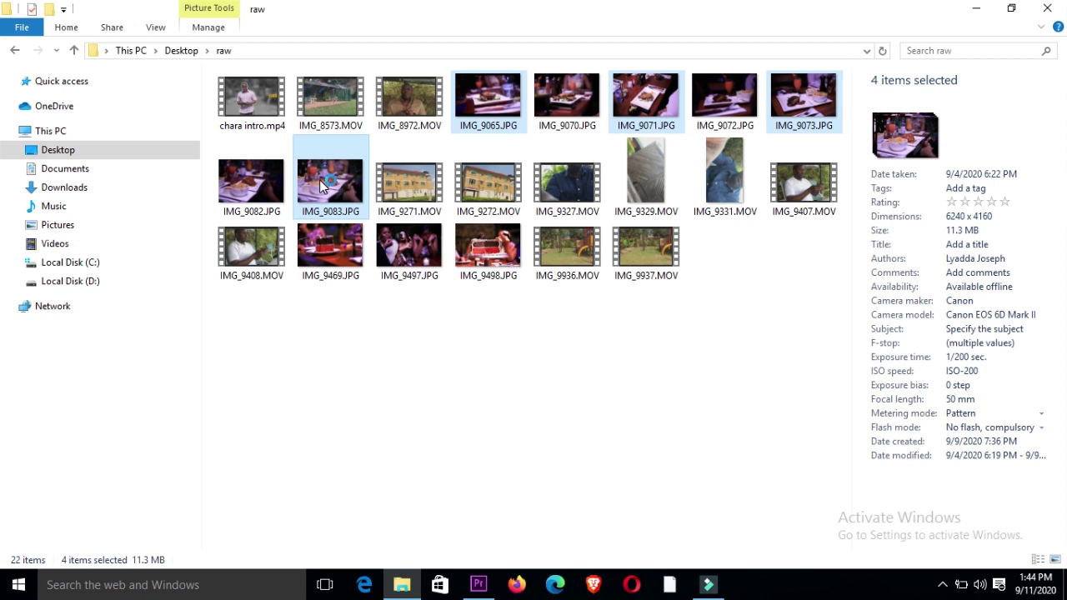
left_click_drag(320, 180, 225, 490)
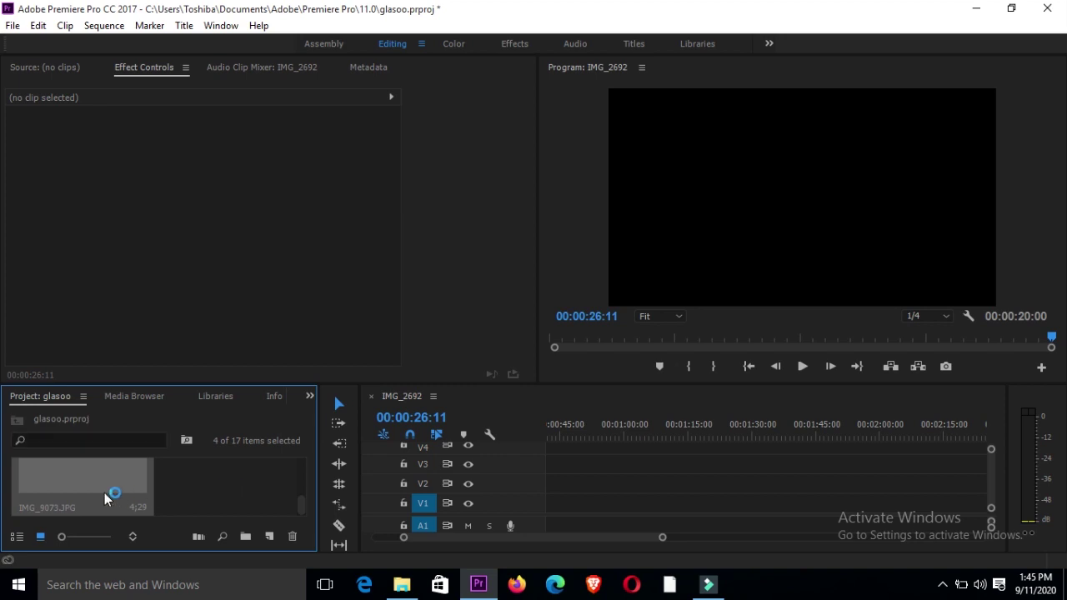
Place the four imported images one after another on track V1 from about 00:00:50 and preview the first two
left_click_drag(73, 480, 631, 511)
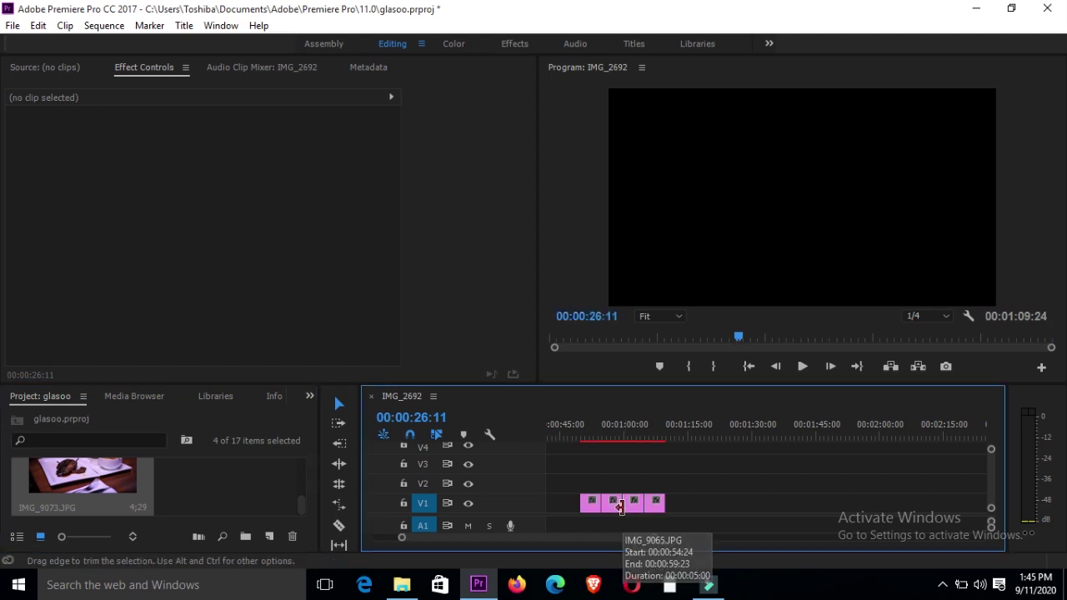
left_click(589, 416)
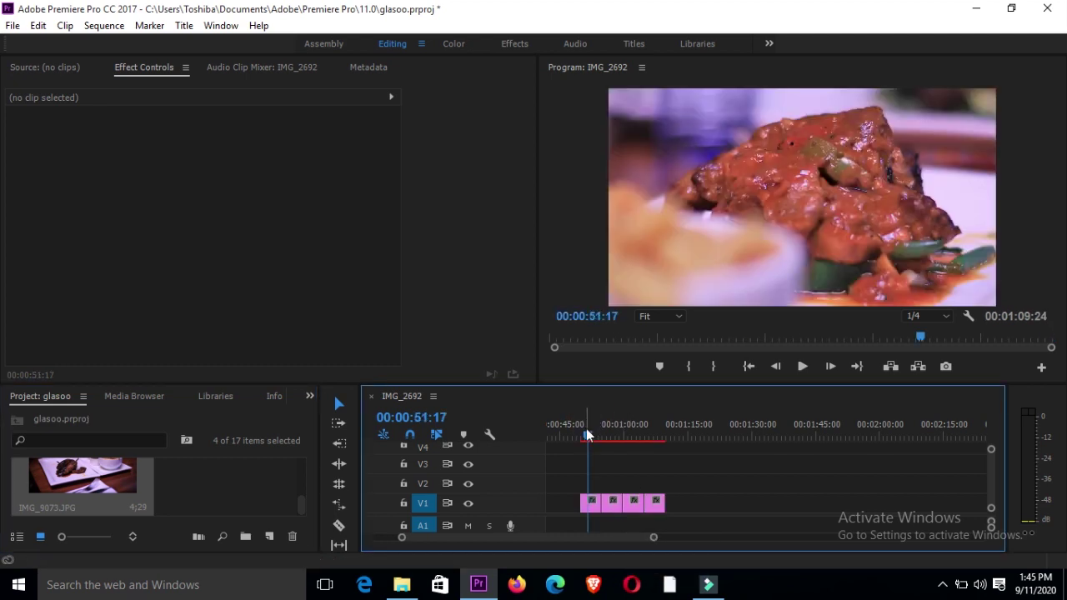
left_click_drag(587, 438, 610, 438)
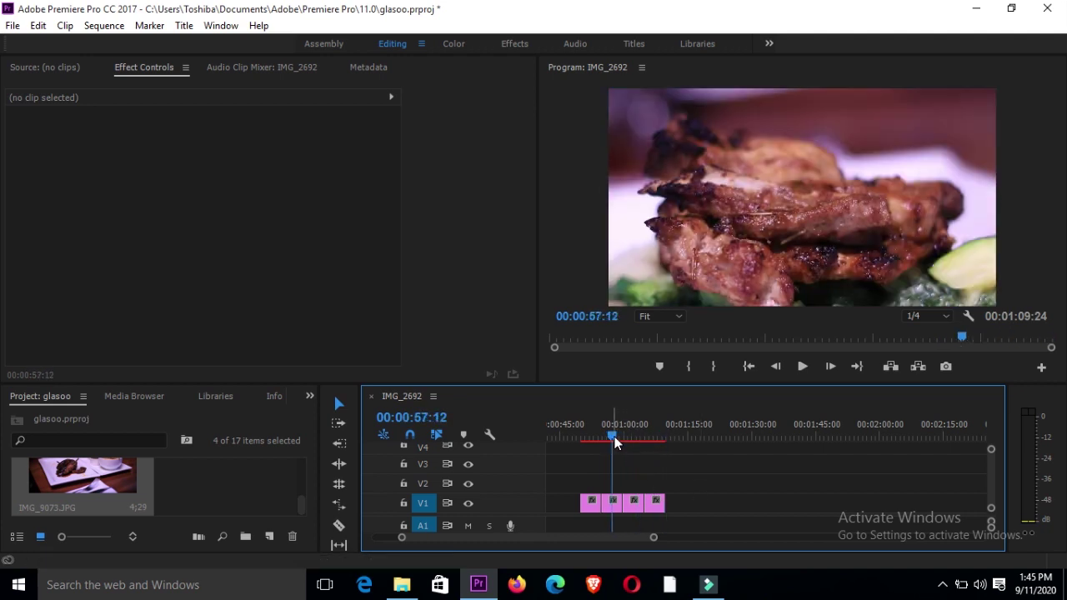
Nest the four image clips on V1 into one nested sequence, keeping the default name
left_click_drag(684, 480, 591, 504)
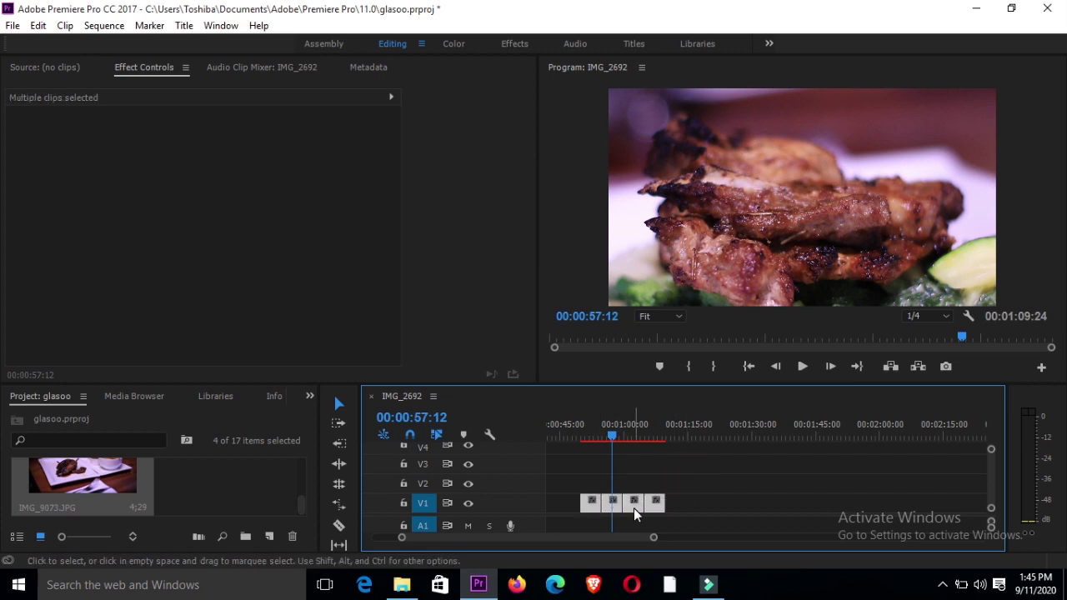
right_click(633, 508)
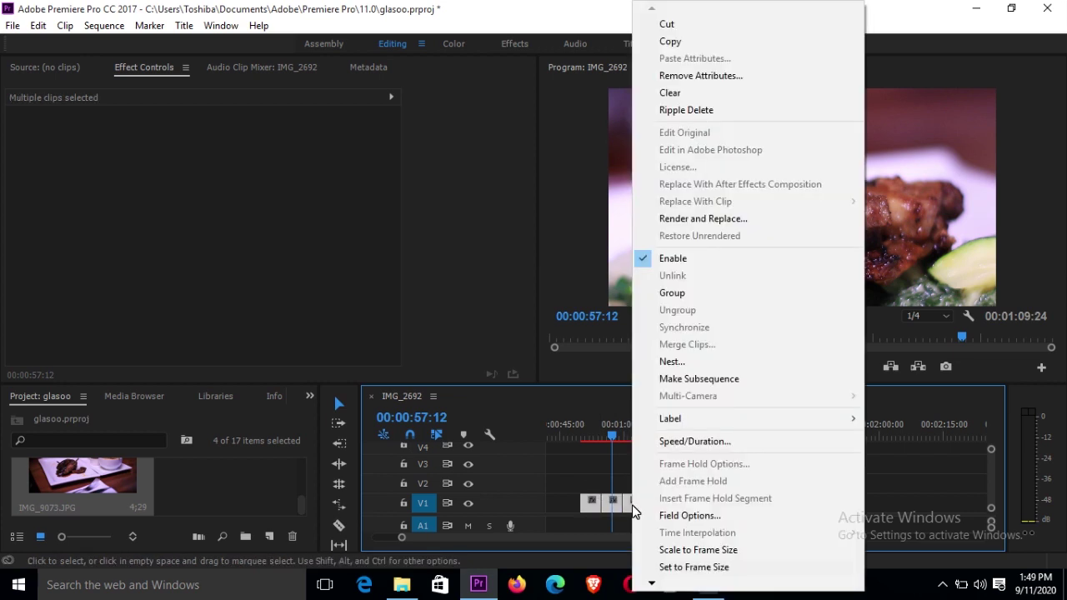
left_click(682, 361)
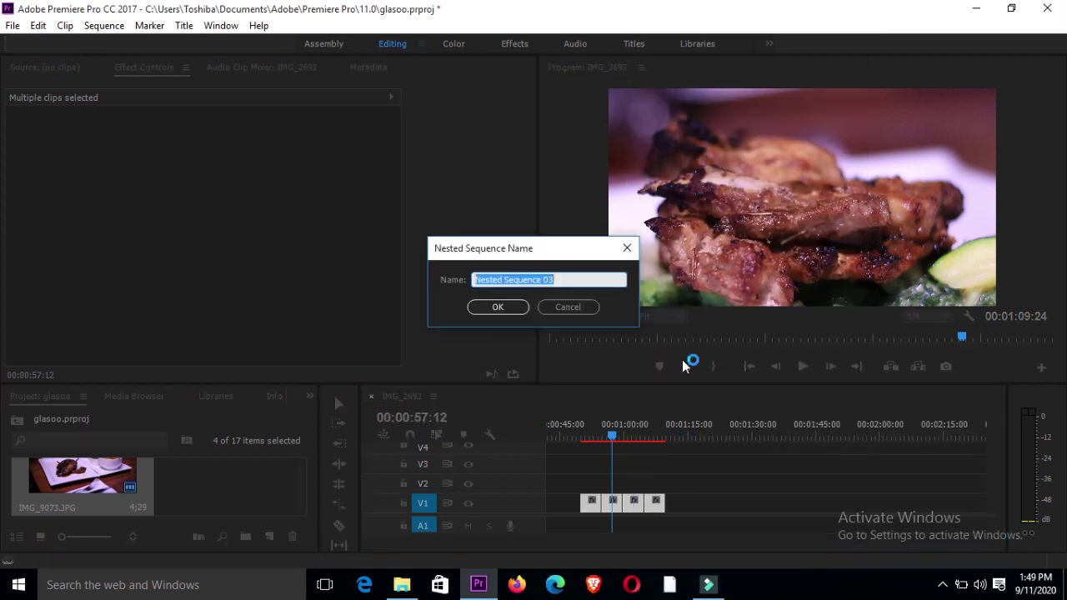
left_click(500, 307)
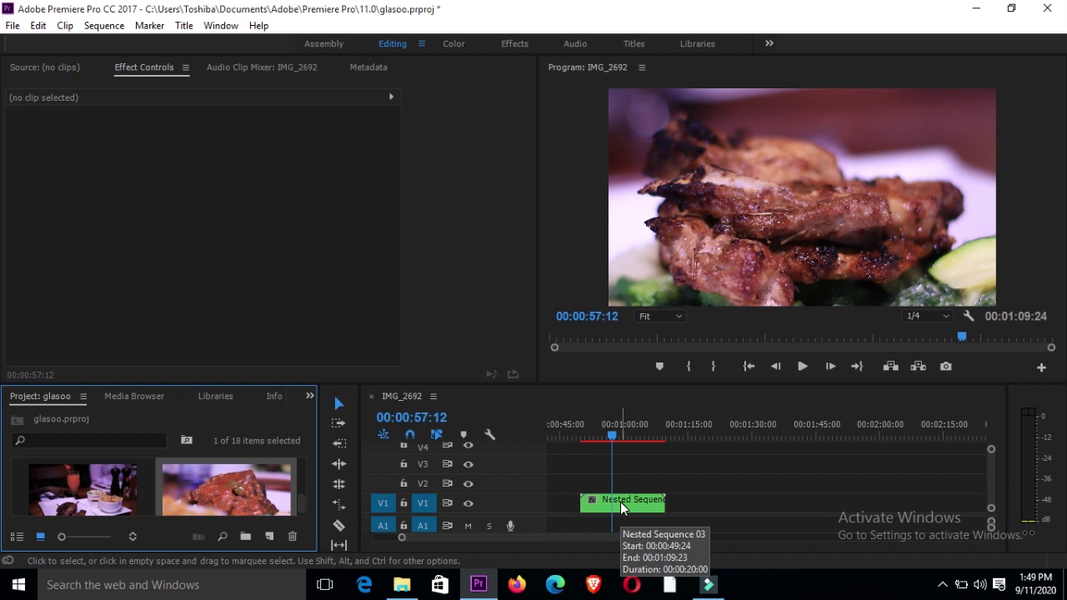
Duplicate the nested sequence clip onto tracks V2 and V4, directly above the original
left_click_drag(620, 502, 619, 480)
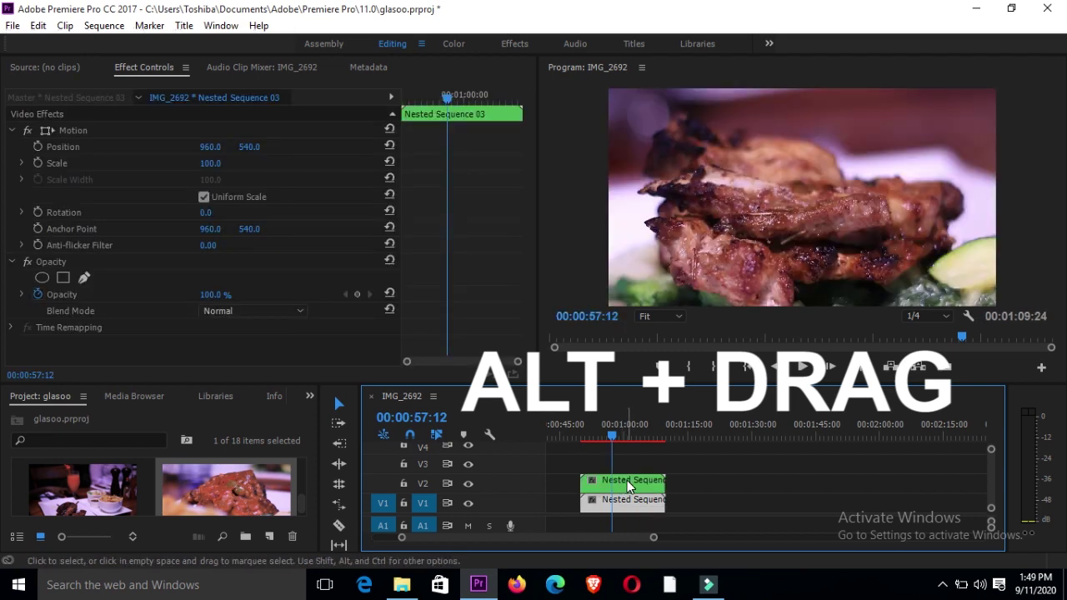
left_click_drag(627, 480, 628, 454)
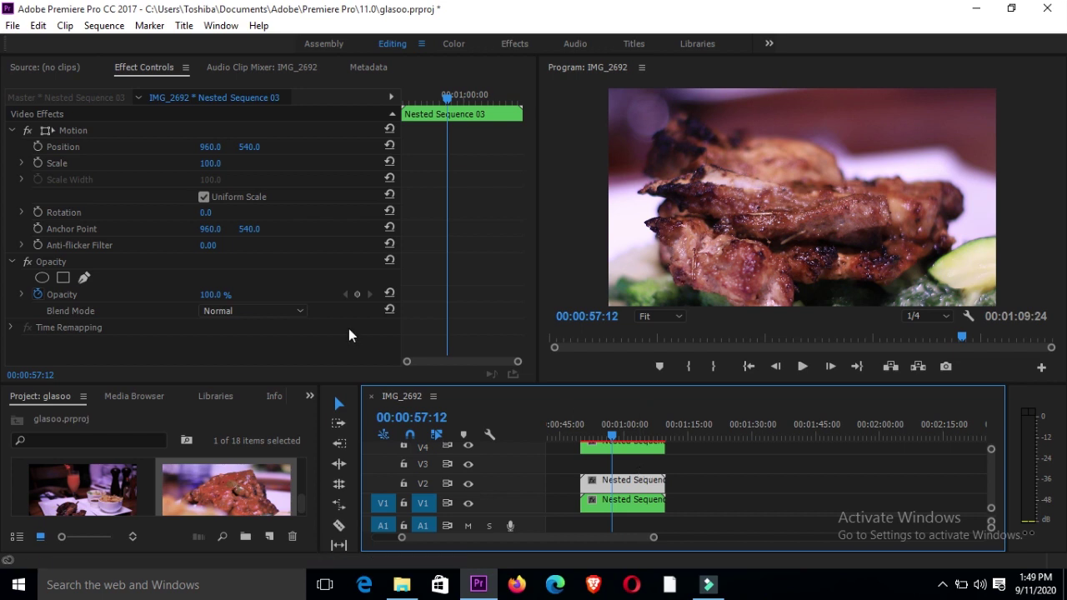
Create a default still title named "glass bar" at 1920 × 1080 with square pixels
left_click(183, 29)
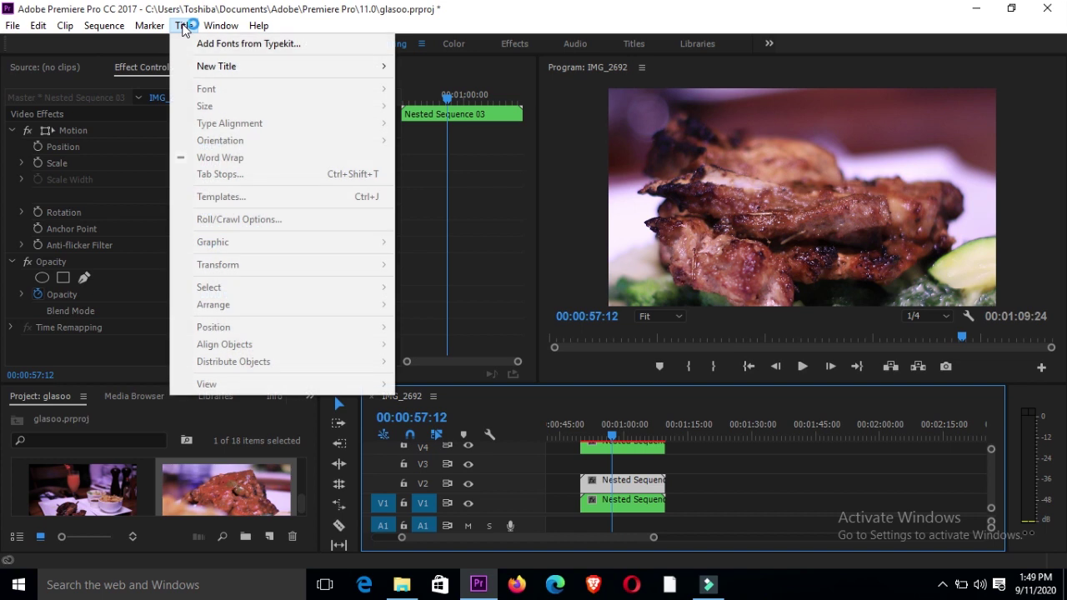
mouse_move(276, 67)
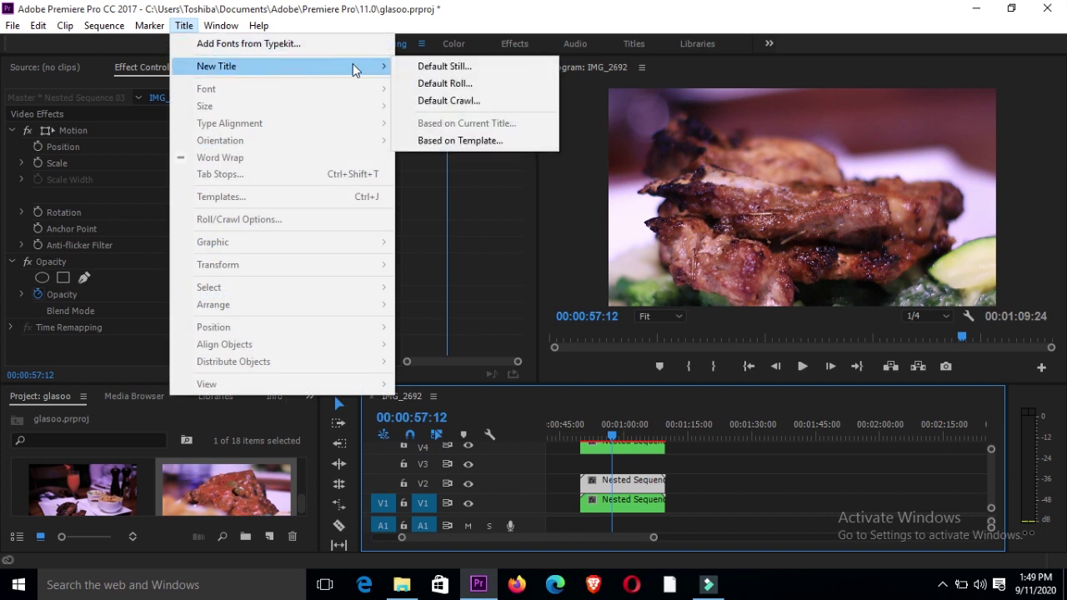
left_click(439, 66)
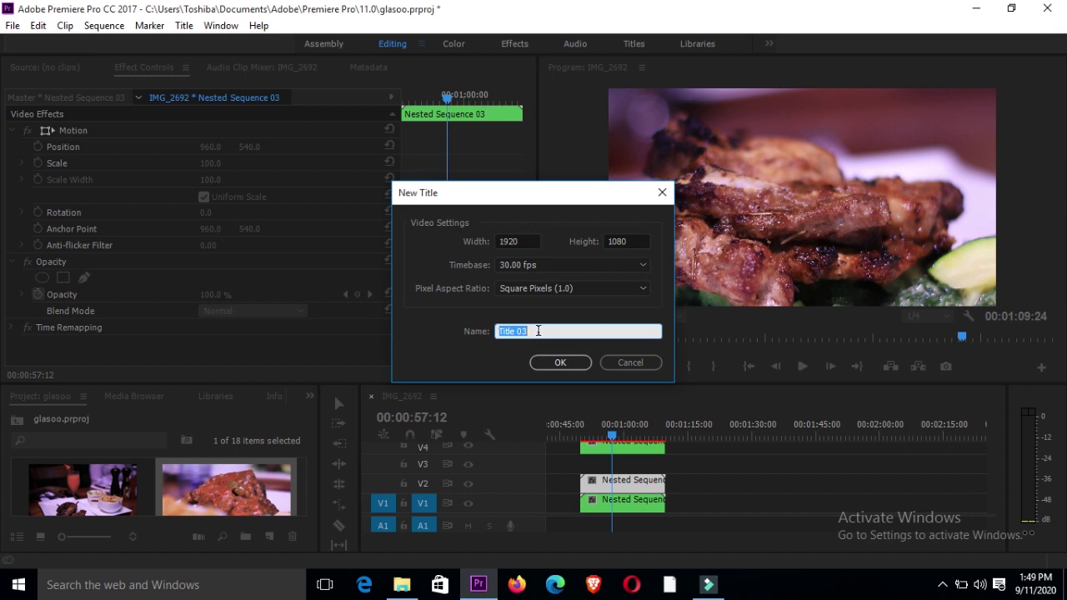
type("glass bar")
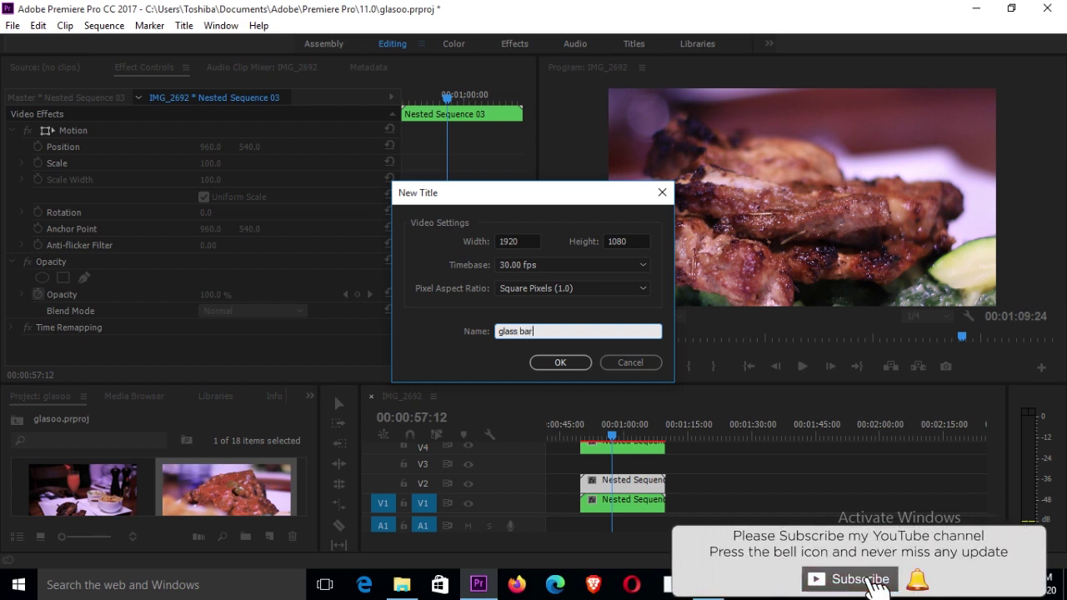
left_click(559, 363)
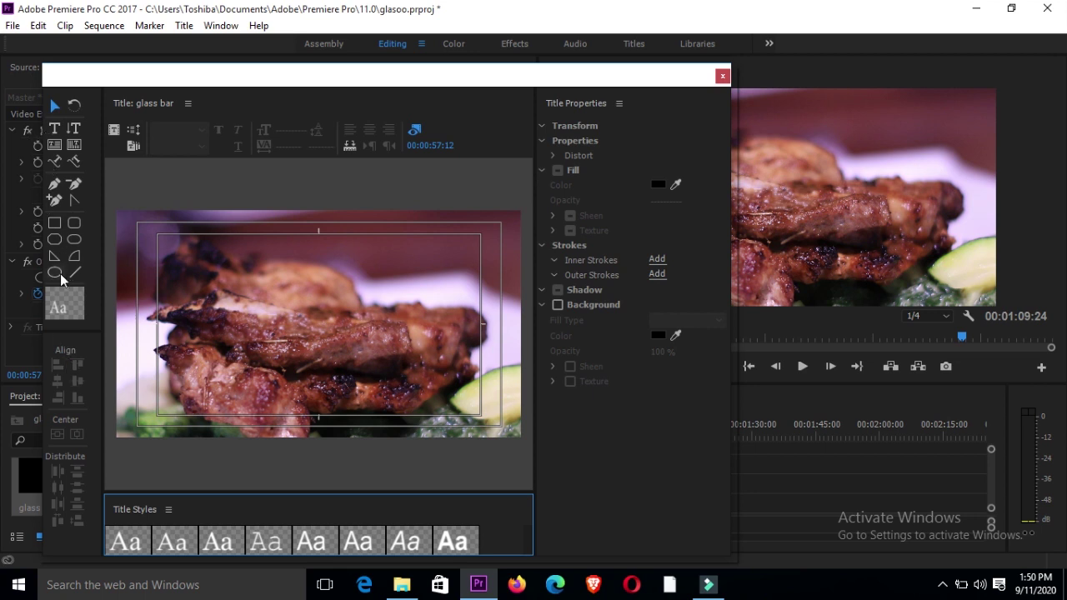
Draw a tall vertical rectangle near the title's left side, about 231 wide and 1337 high, extending beyond the frame
left_click(55, 225)
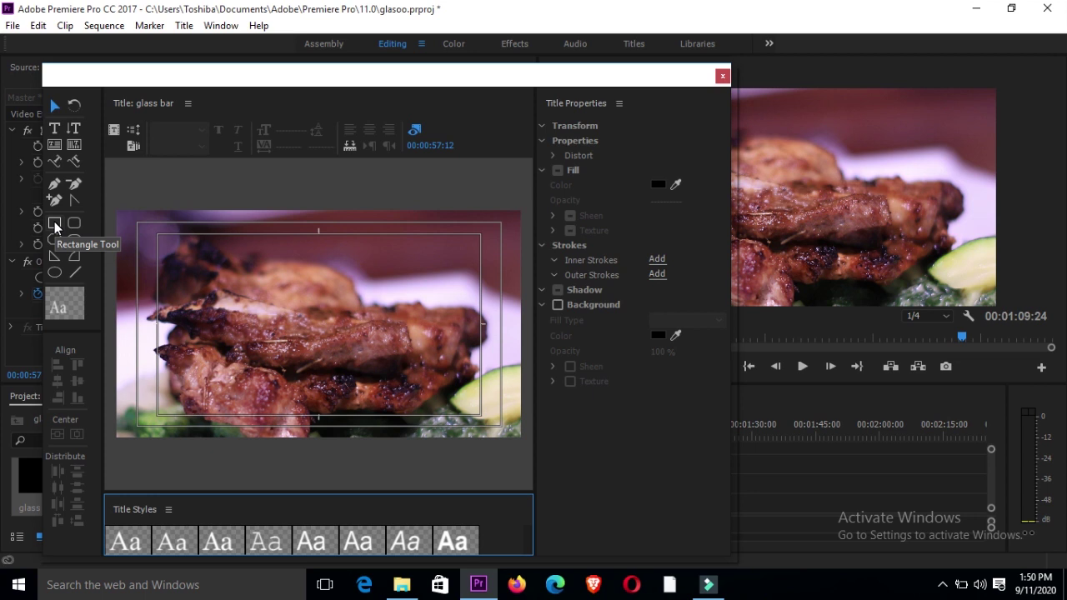
left_click(56, 226)
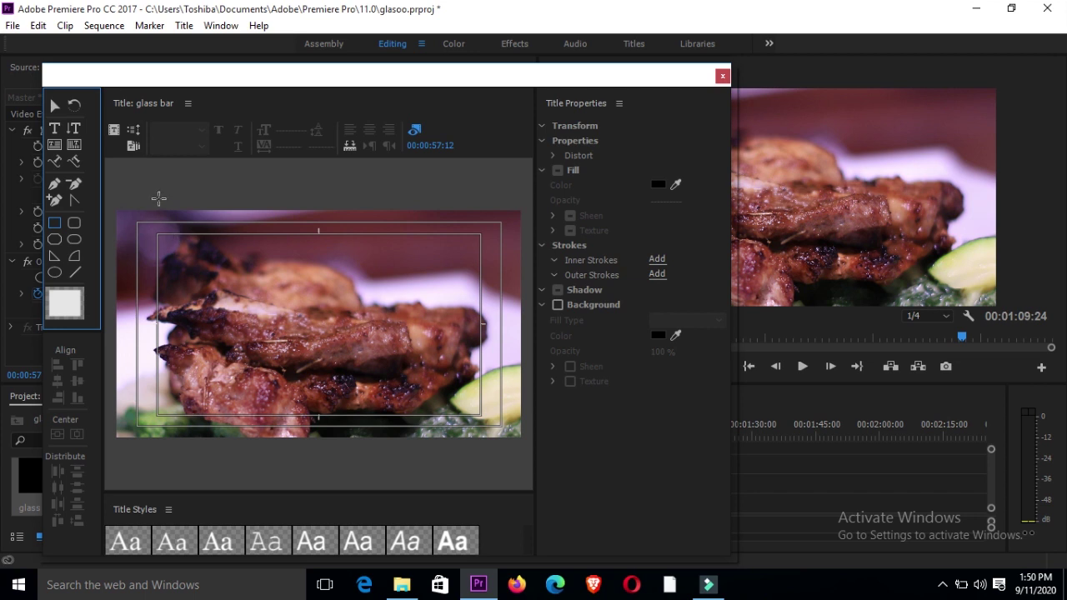
mouse_move(158, 198)
left_mouse_down()
mouse_move(171, 425)
mouse_move(207, 466)
left_mouse_up()
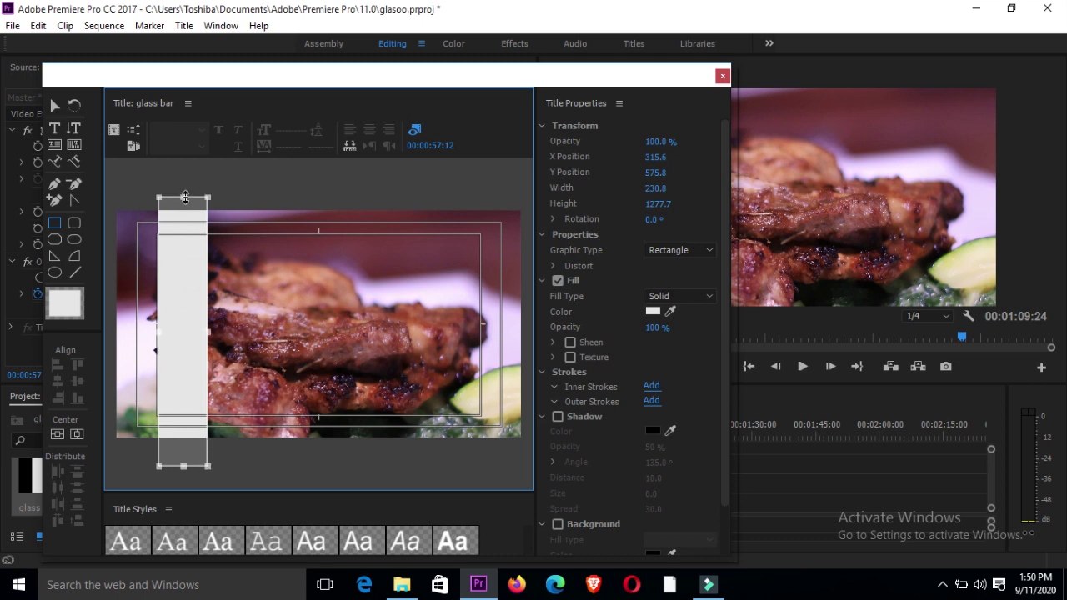
left_click_drag(185, 197, 185, 184)
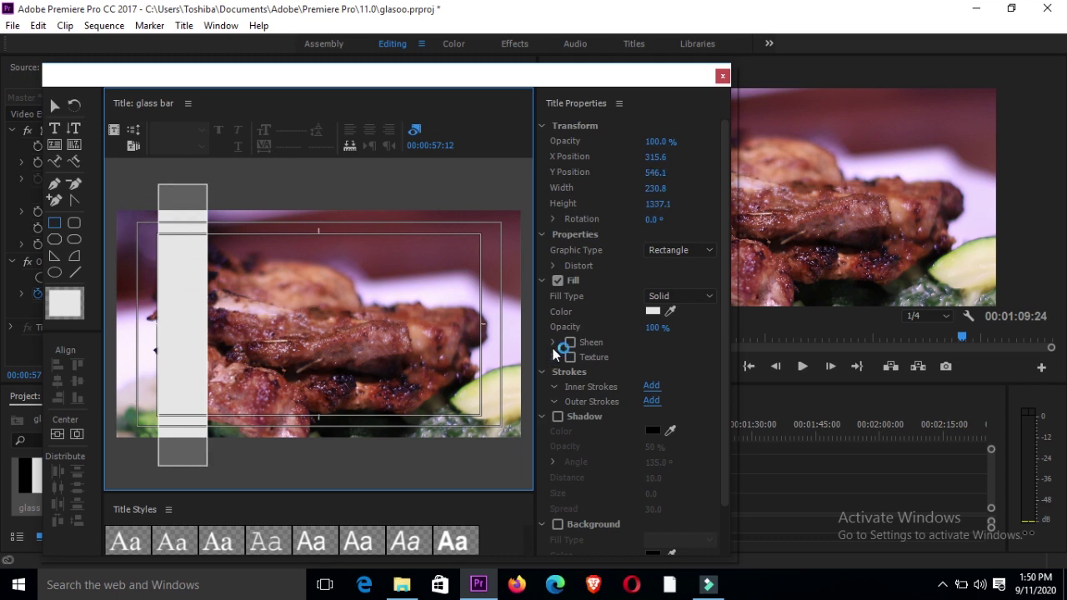
Set the rectangle's fill color to near-white FEFCFC
left_click(656, 311)
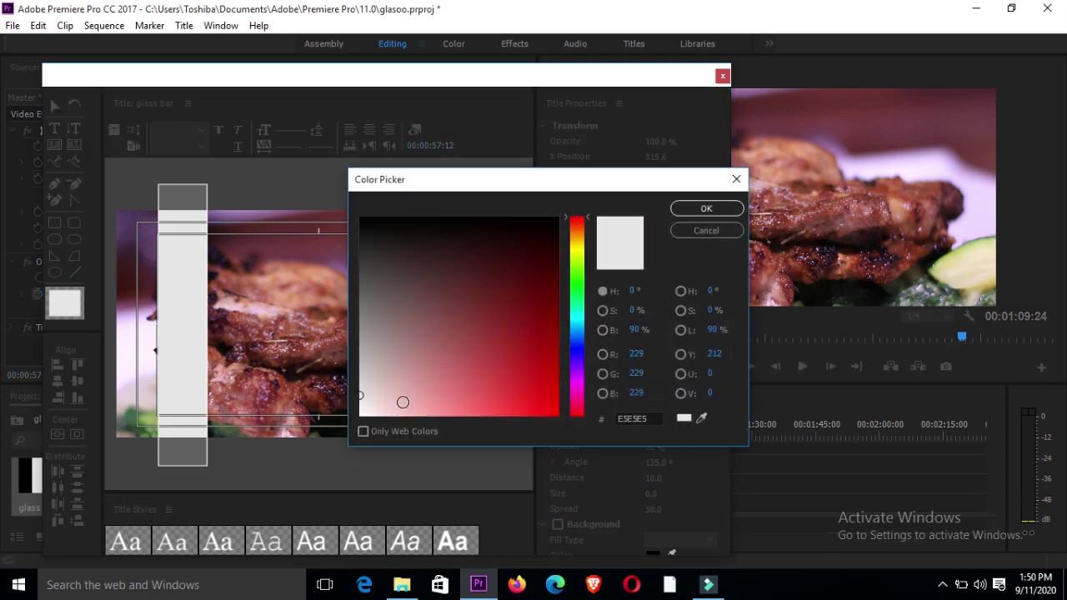
left_click(360, 414)
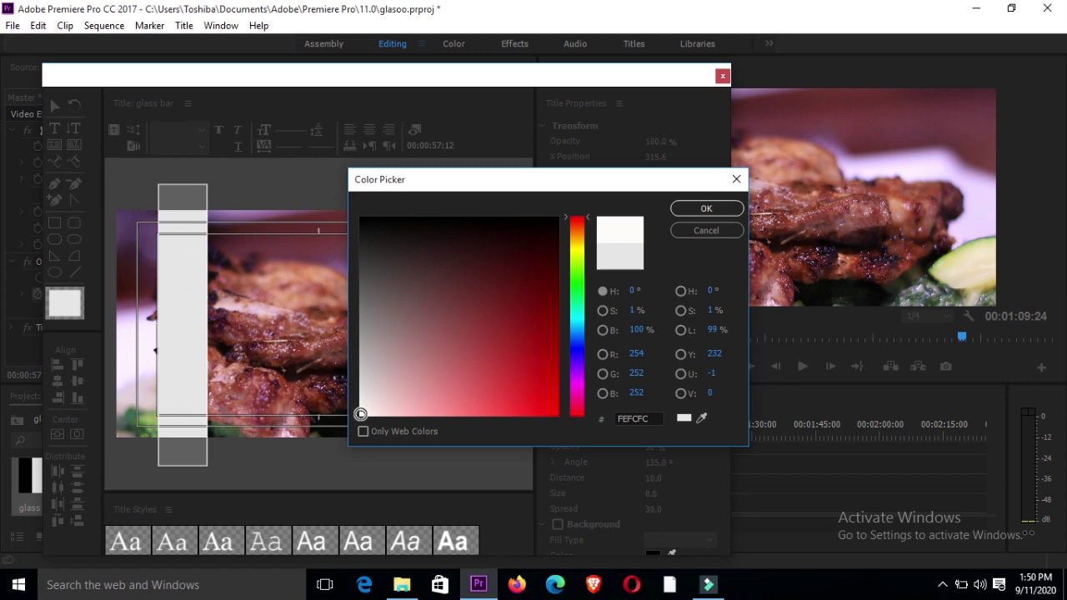
left_click(706, 210)
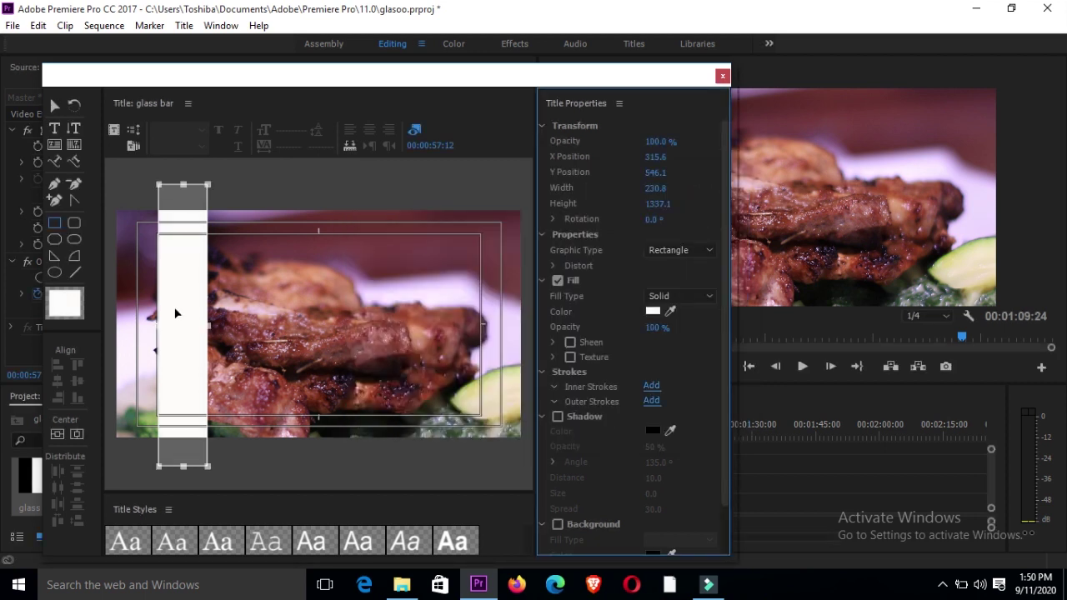
Rotate the rectangle to about 16.9° and move it to about X 249, Y 539
left_click(76, 148)
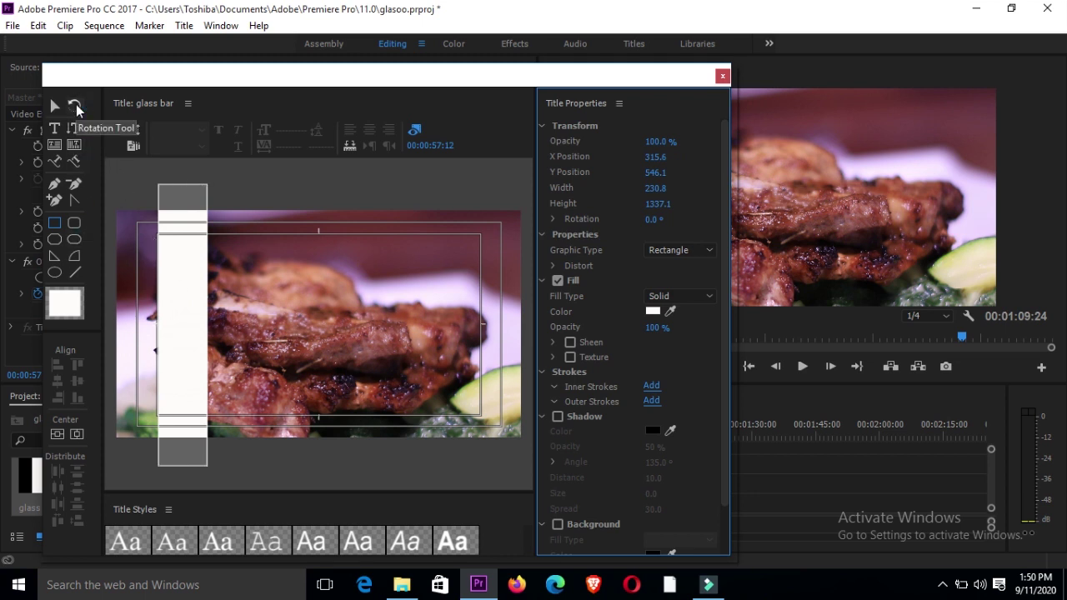
left_click(74, 107)
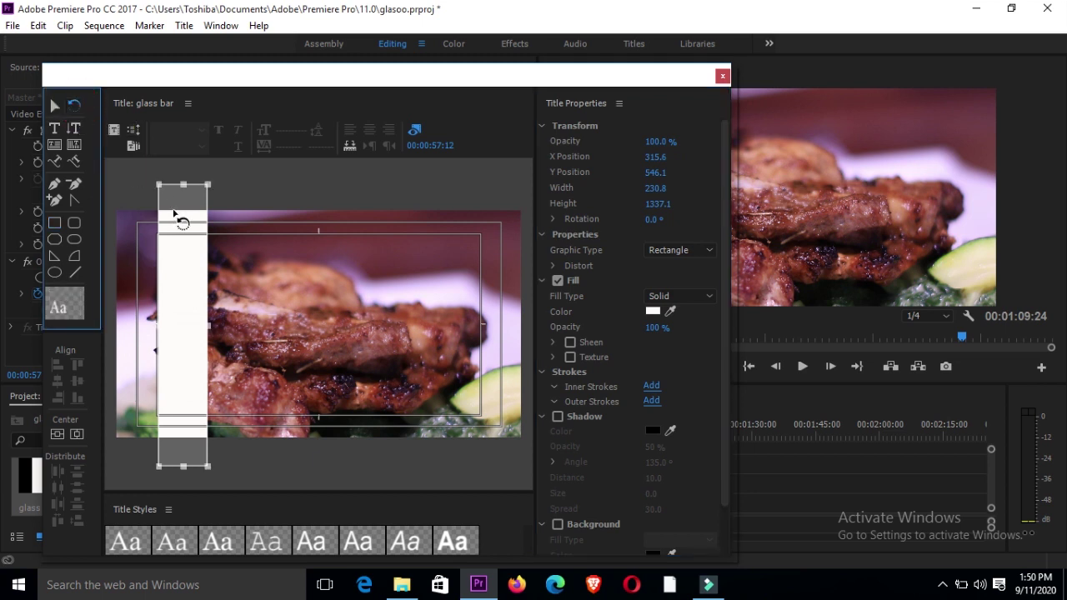
left_click_drag(176, 212, 215, 220)
key("v")
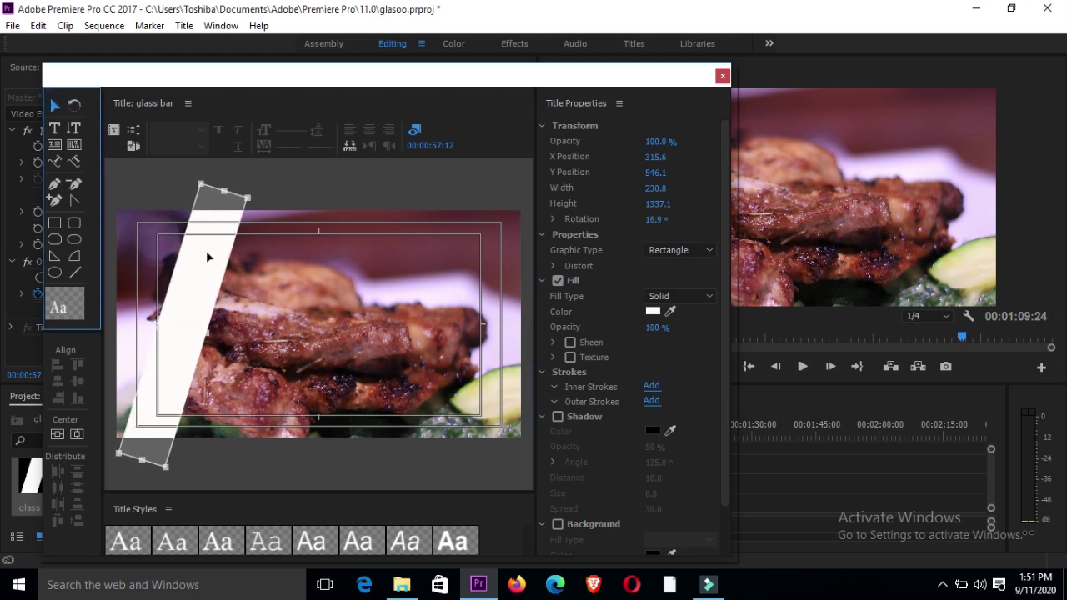
left_click_drag(206, 250, 193, 254)
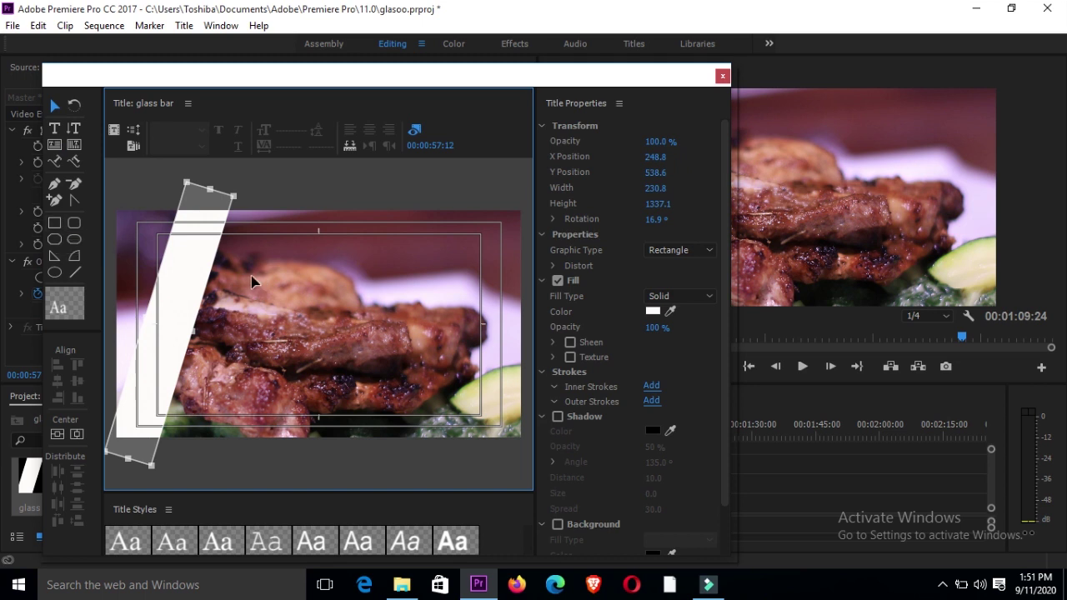
Copy and paste the slanted bar, and place the duplicate near the frame's right side at about X 1687, Y 550
left_click(181, 278)
right_click(183, 281)
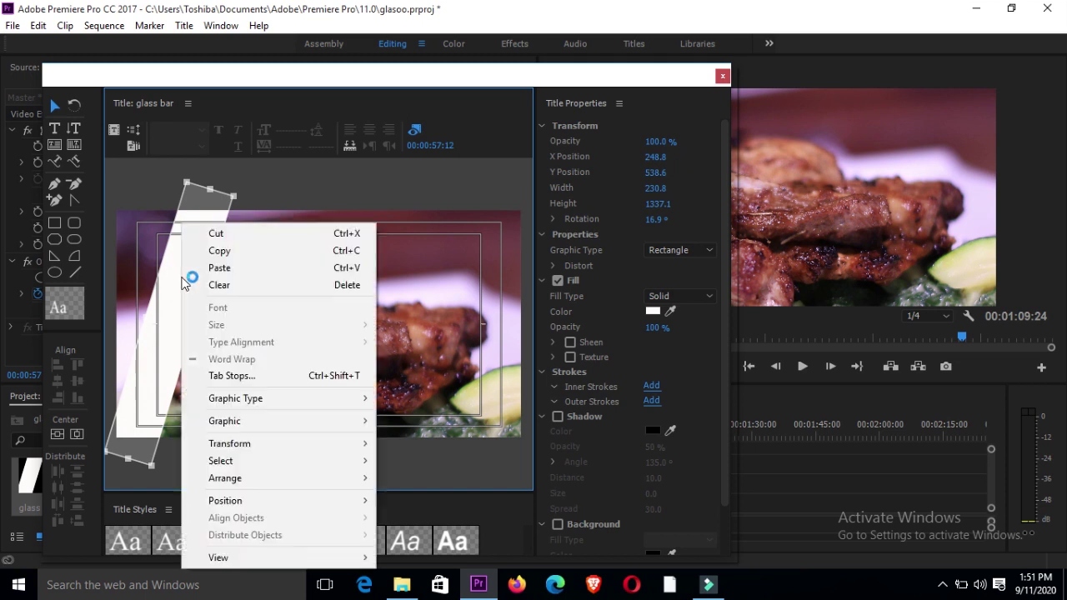
left_click(232, 254)
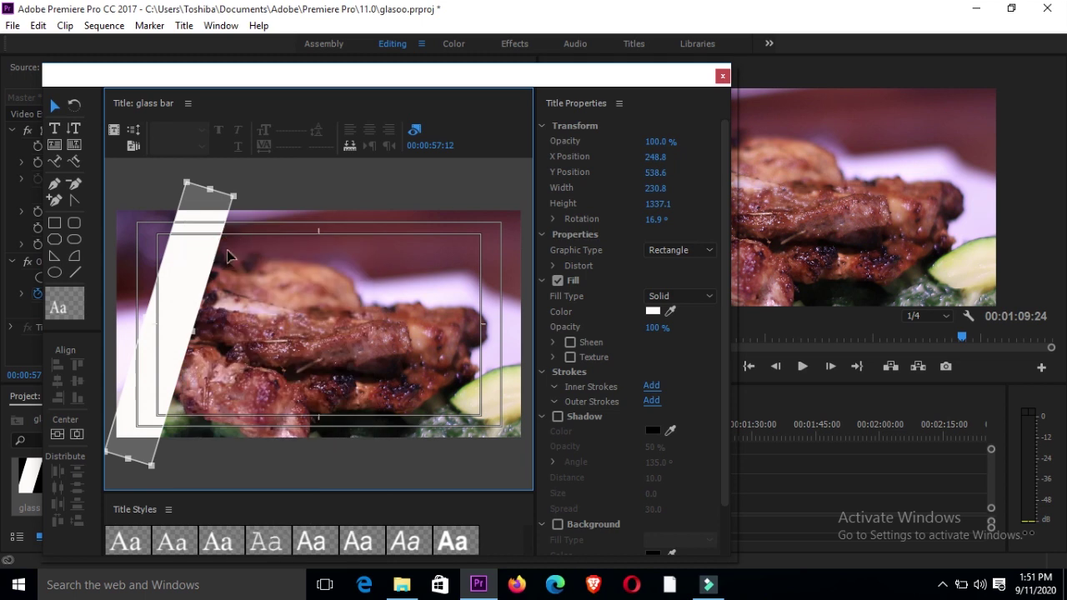
right_click(188, 263)
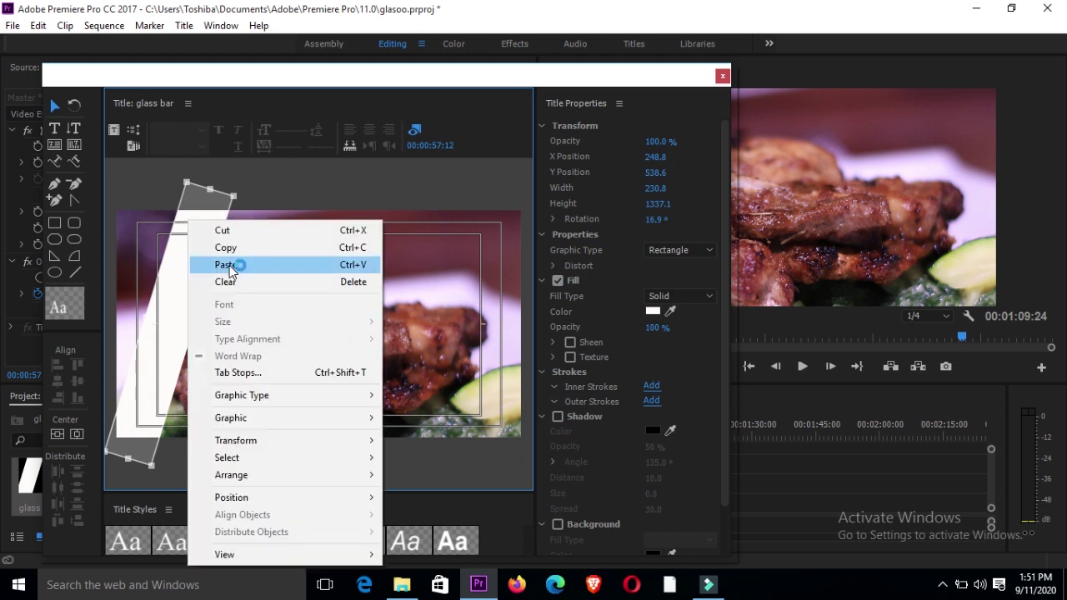
left_click(229, 265)
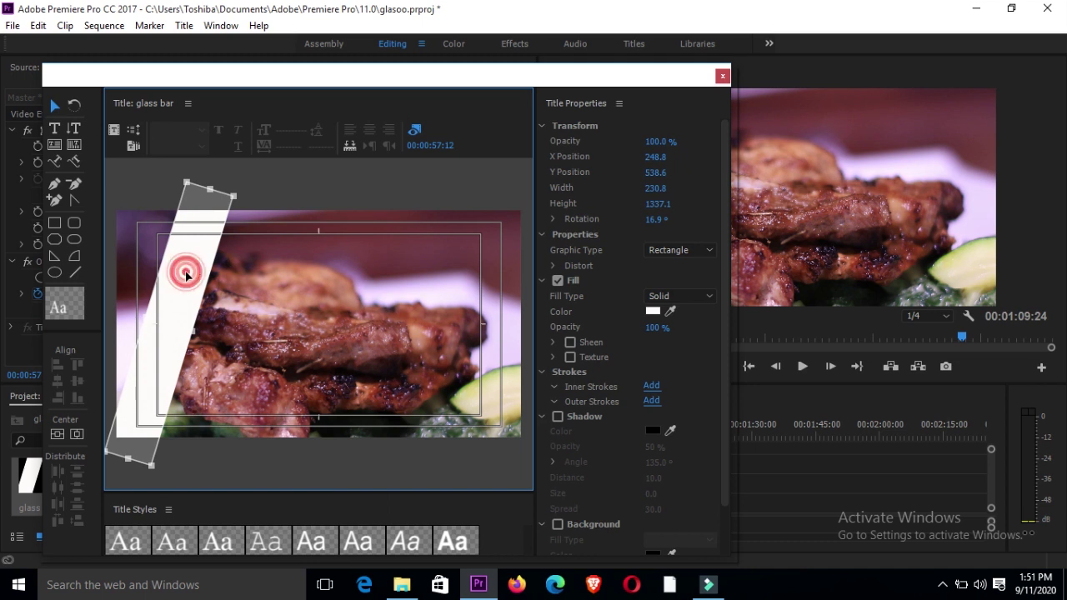
left_click_drag(186, 277, 502, 276)
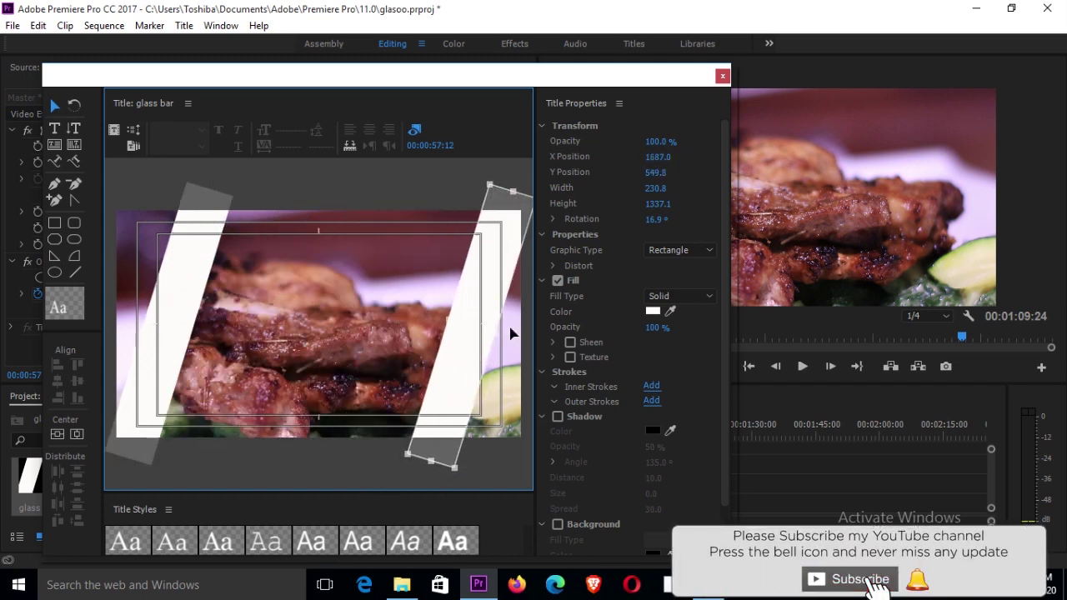
Duplicate the leftmost slanted bar, place the copy just to its right, and narrow it to a thin strip
left_click(181, 274)
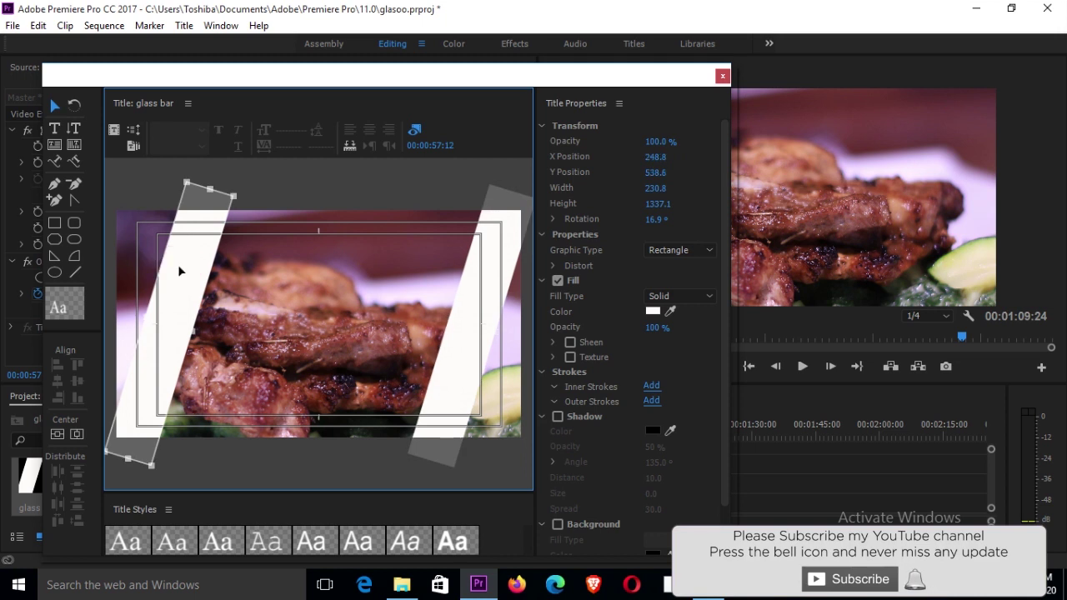
right_click(181, 271)
left_click(215, 247)
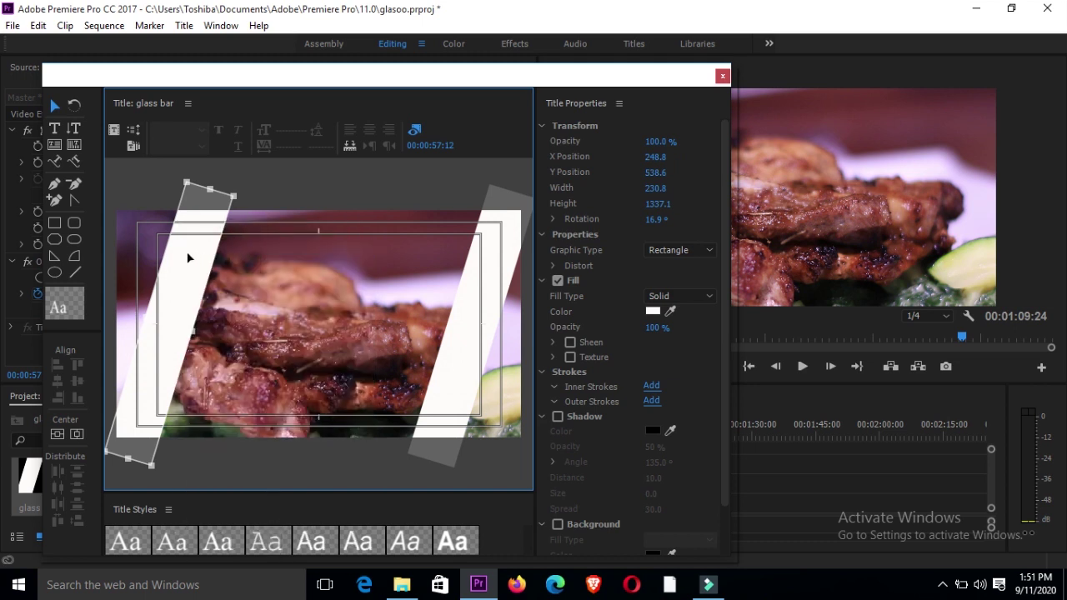
right_click(188, 258)
left_click(227, 260)
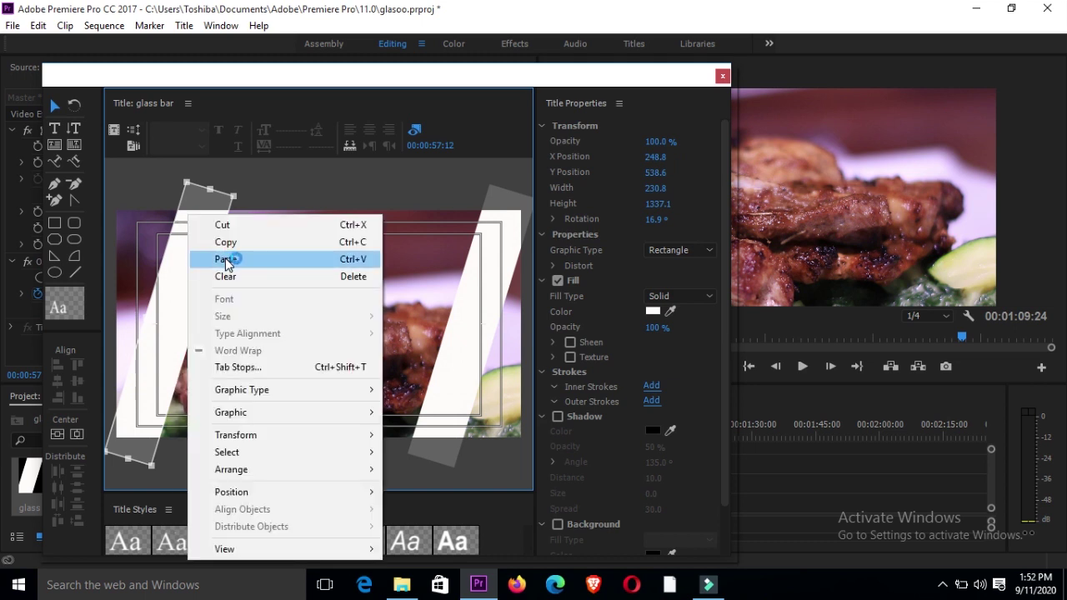
left_click_drag(185, 266, 265, 332)
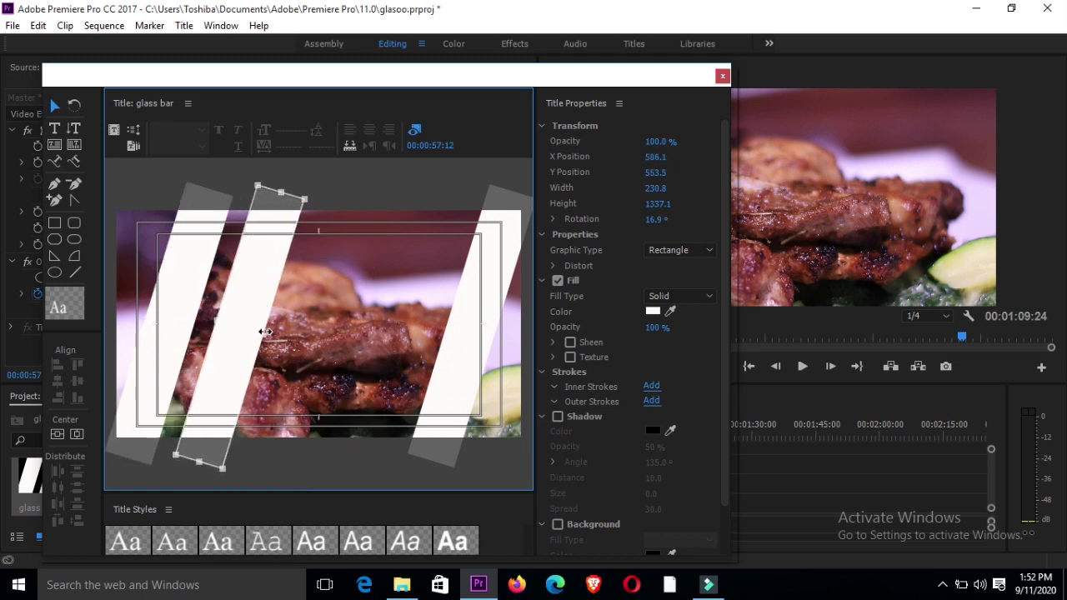
left_click_drag(265, 333, 230, 333)
Duplicate the leftmost slanted bar again, place the copy right of the thin strip, and narrow it to a medium width
left_click(174, 293)
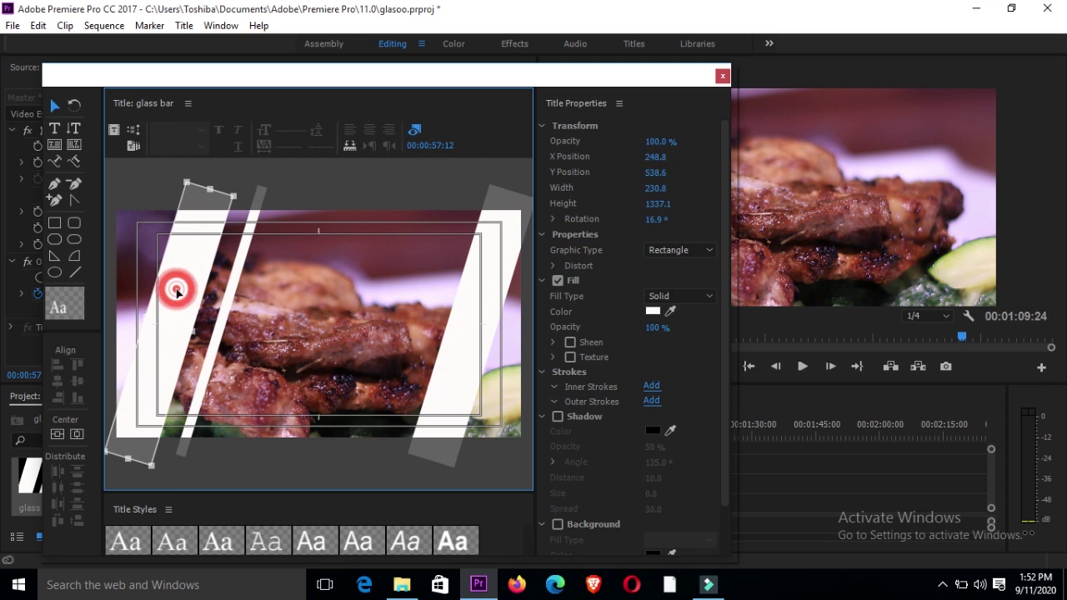
right_click(176, 295)
left_click(218, 251)
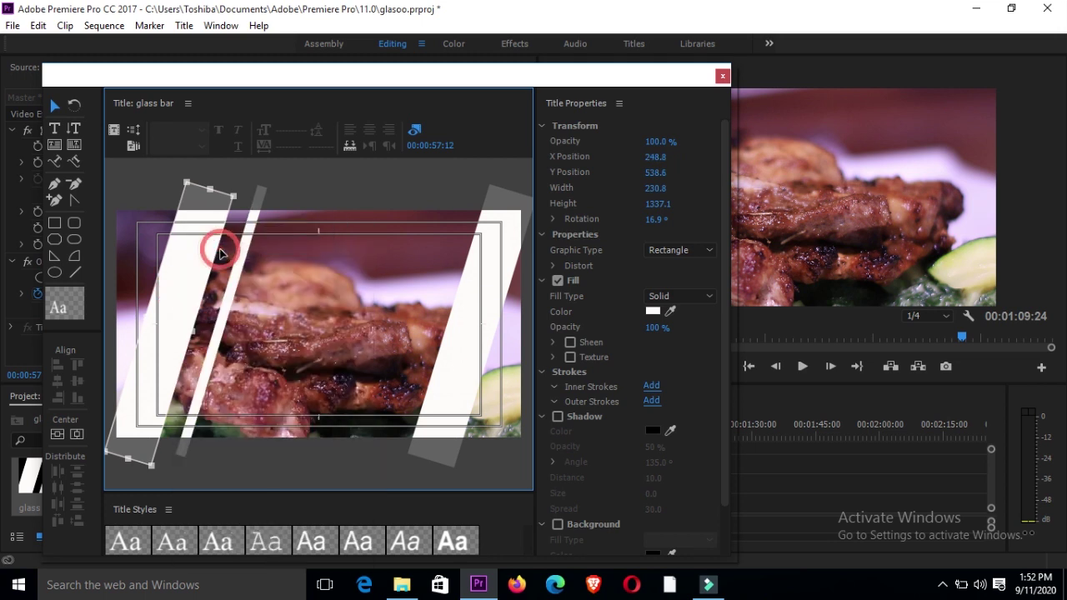
right_click(180, 282)
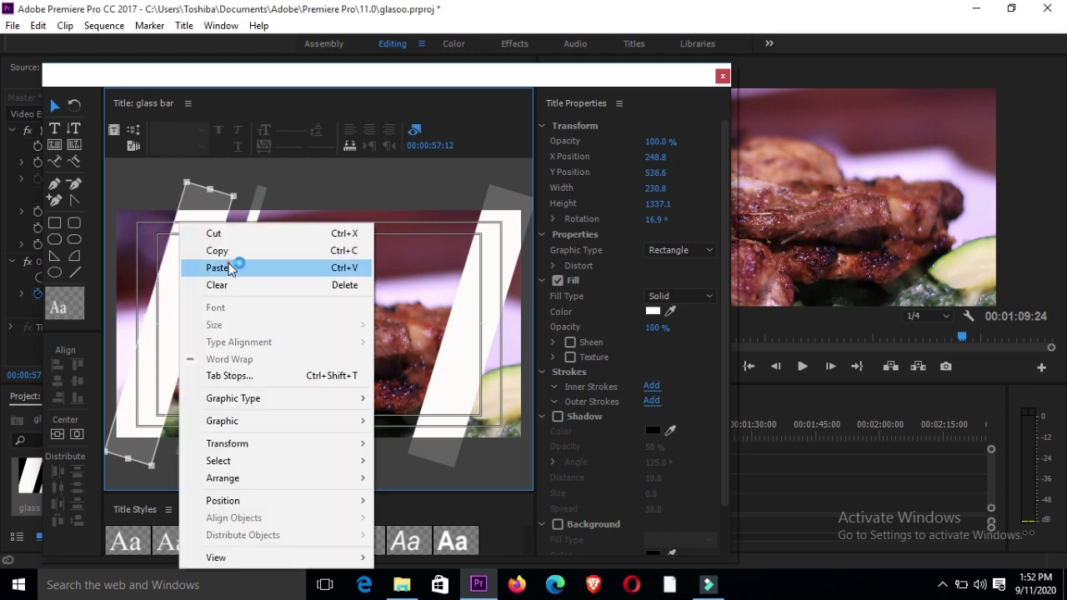
left_click(236, 266)
left_click_drag(182, 277, 282, 279)
left_click_drag(292, 333, 269, 333)
Add another copy of the leftmost bar beyond the medium-width bar and narrow it to a thin strip
right_click(179, 288)
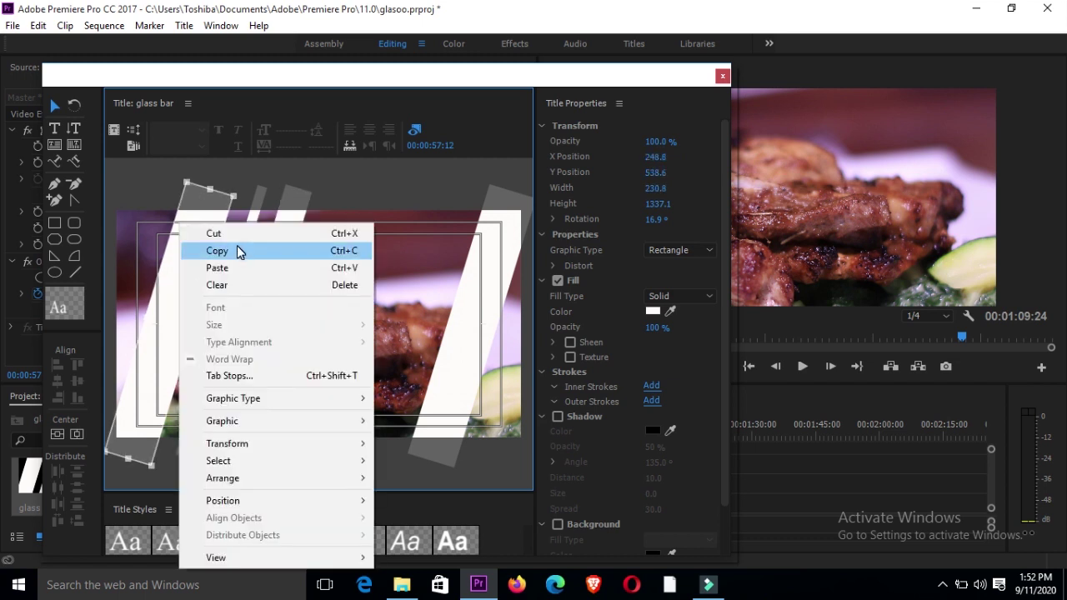
left_click(240, 250)
right_click(173, 286)
left_click(209, 268)
left_click_drag(185, 297, 340, 298)
left_click_drag(359, 333, 317, 332)
Add a fifth copy of the bar at about X 1289, Y 552, about 165 wide, and close the title editor
left_click(174, 298)
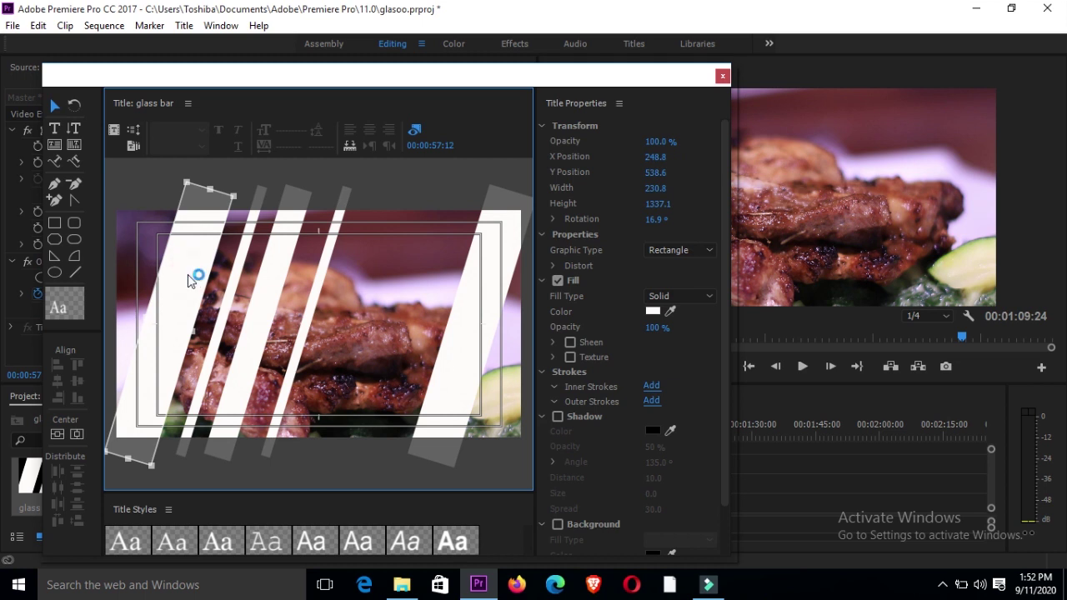
right_click(189, 278)
left_click(231, 271)
left_click_drag(185, 279, 373, 315)
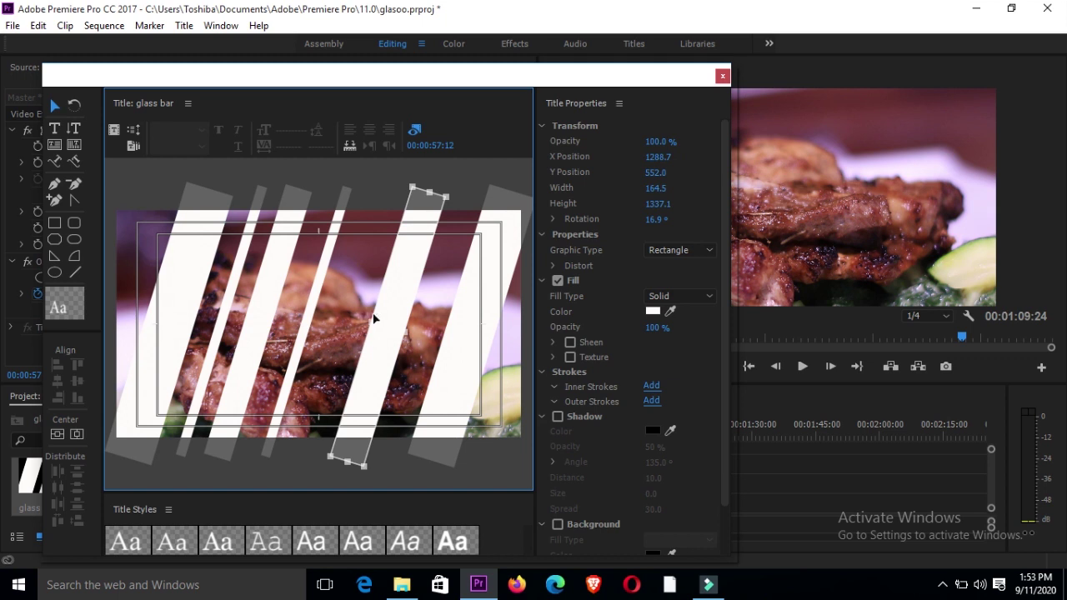
left_click(724, 76)
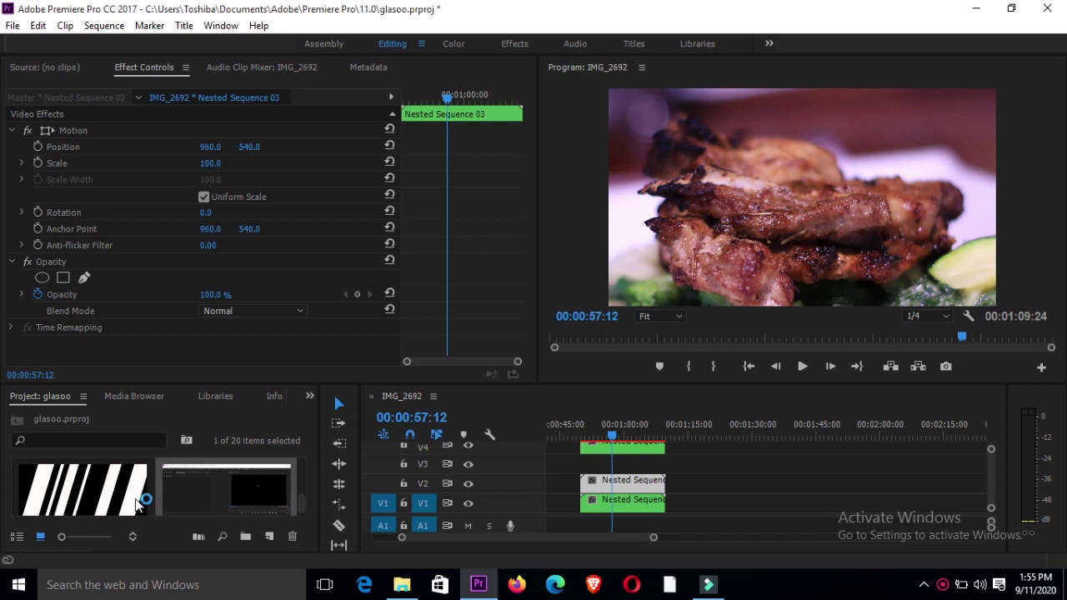
Place the glass bar title on track V3, extend it to the nested clips' end, and make the timeline area taller
left_click_drag(129, 500, 590, 464)
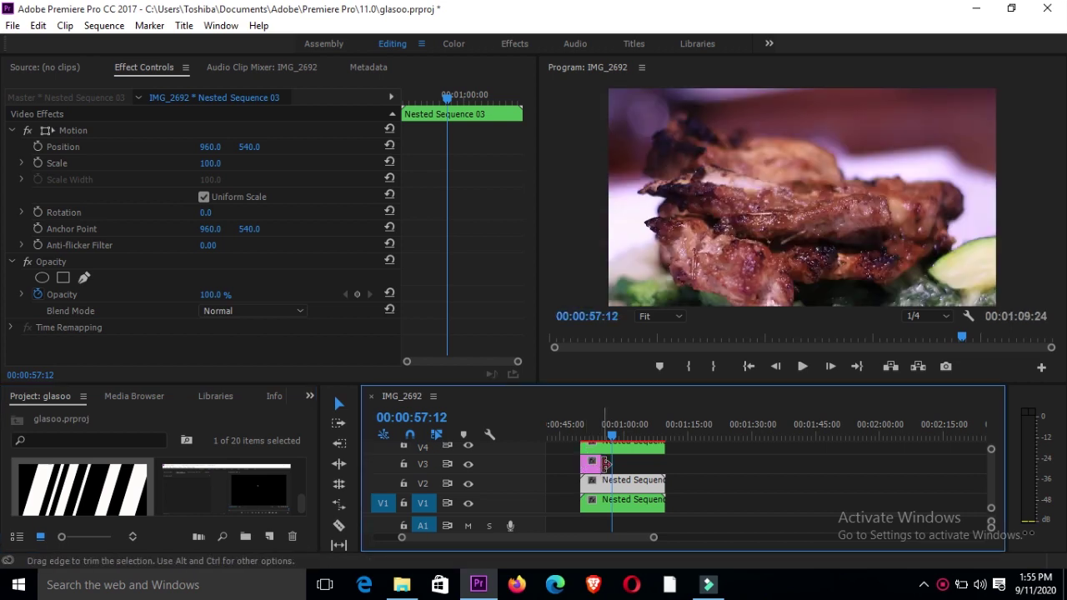
left_click_drag(605, 464, 659, 464)
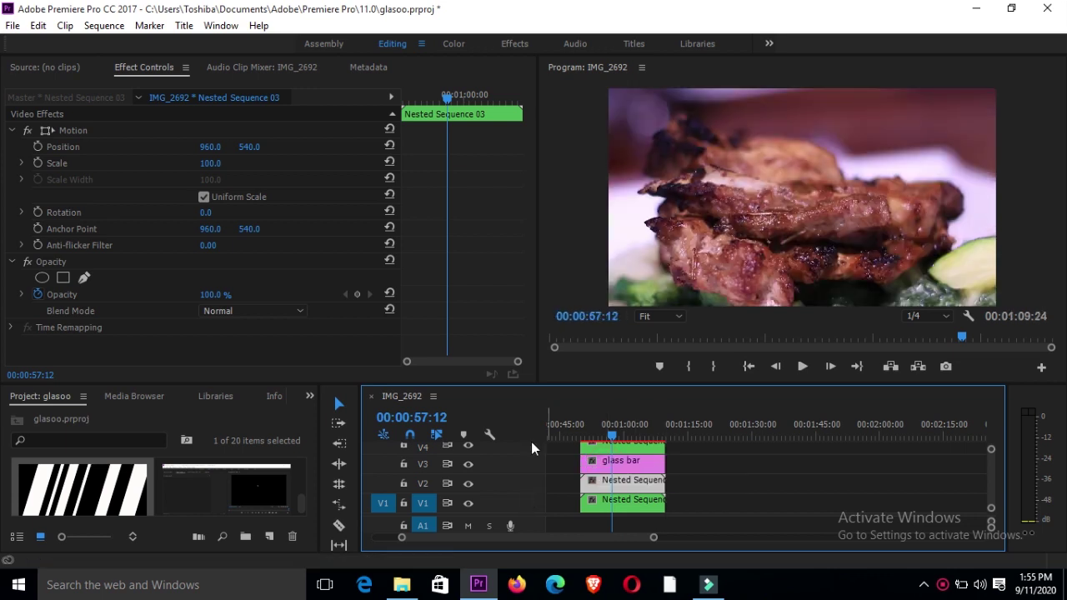
left_click(550, 384)
left_click_drag(552, 353, 555, 382)
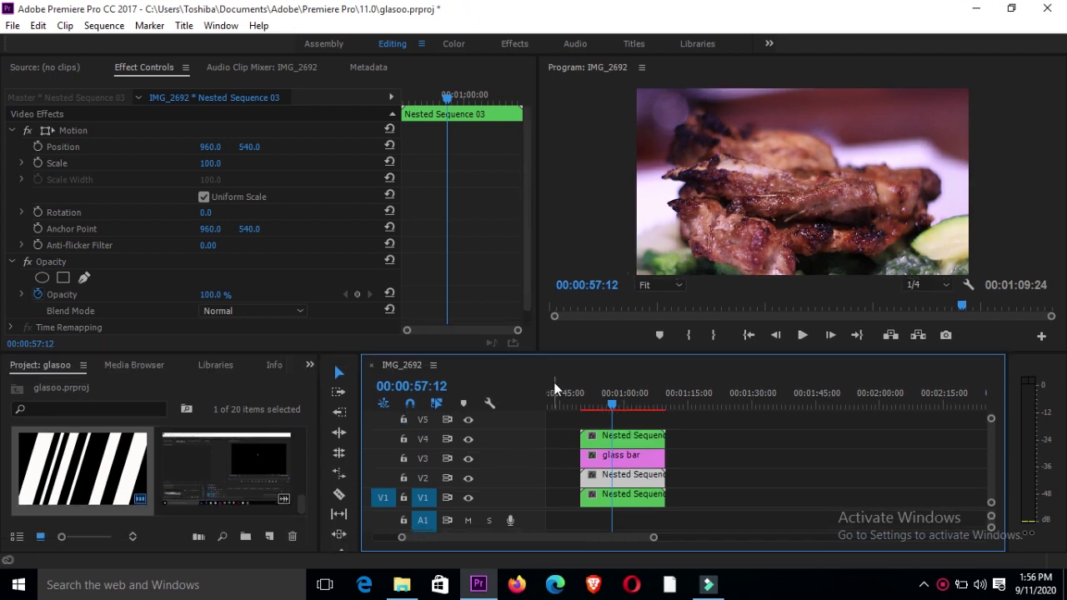
Duplicate the glass bar title onto track V5, and hide tracks V4 and V5
left_click(637, 461)
left_click_drag(639, 462, 640, 419)
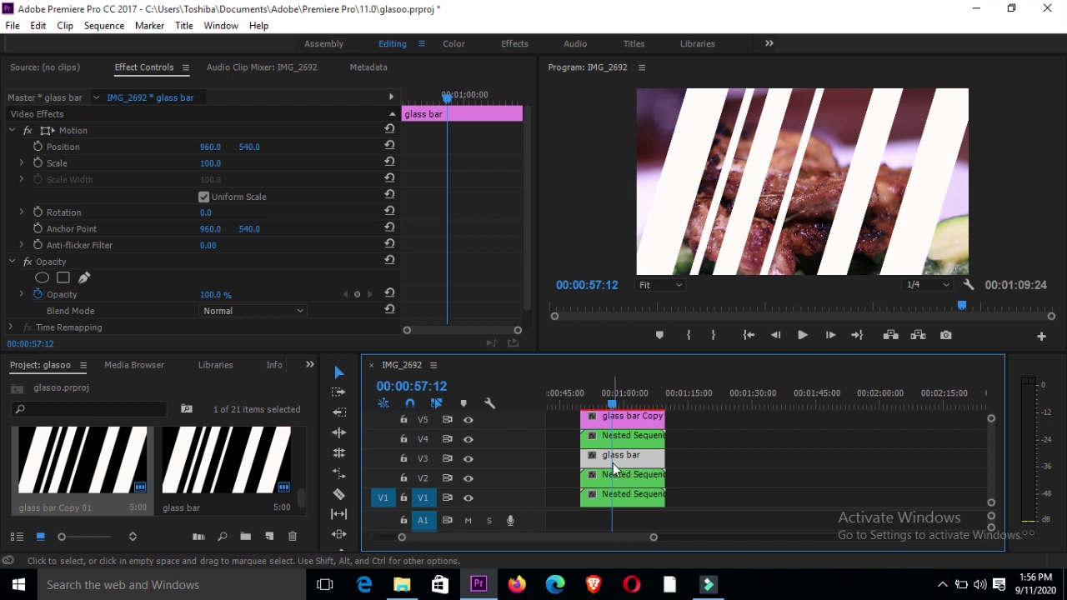
left_click(468, 438)
left_click(468, 420)
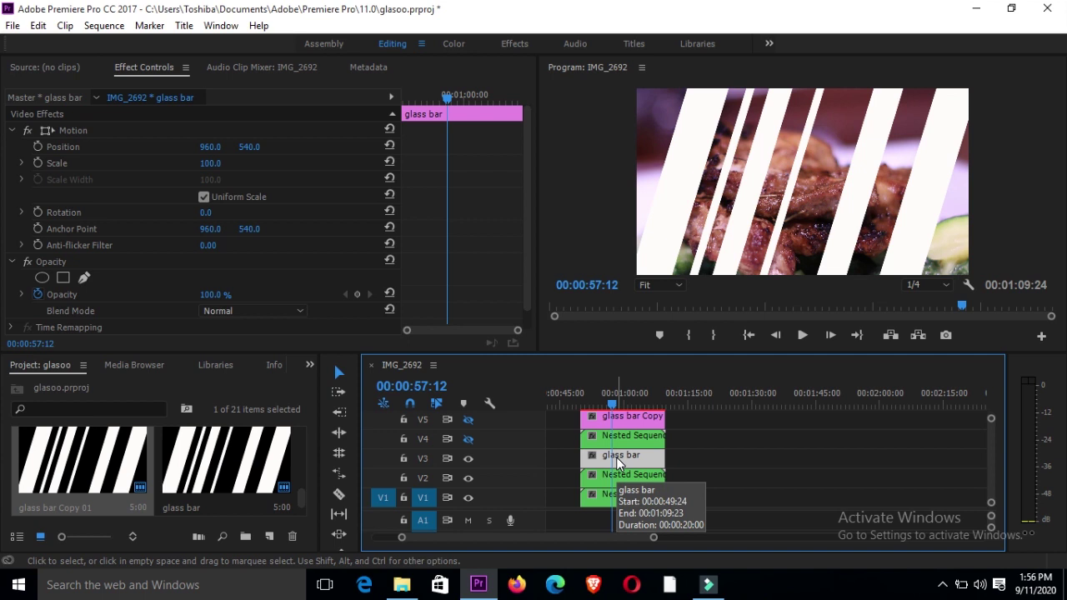
Search the effects for "track" and apply Track Matte Key to the nested clip on track V2
left_click(309, 366)
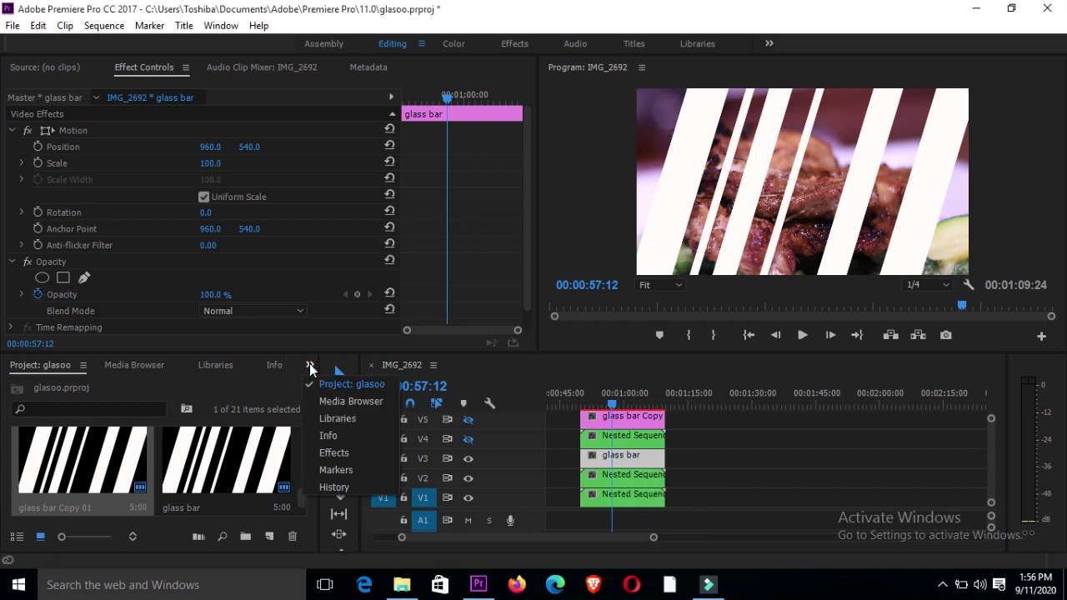
left_click(333, 452)
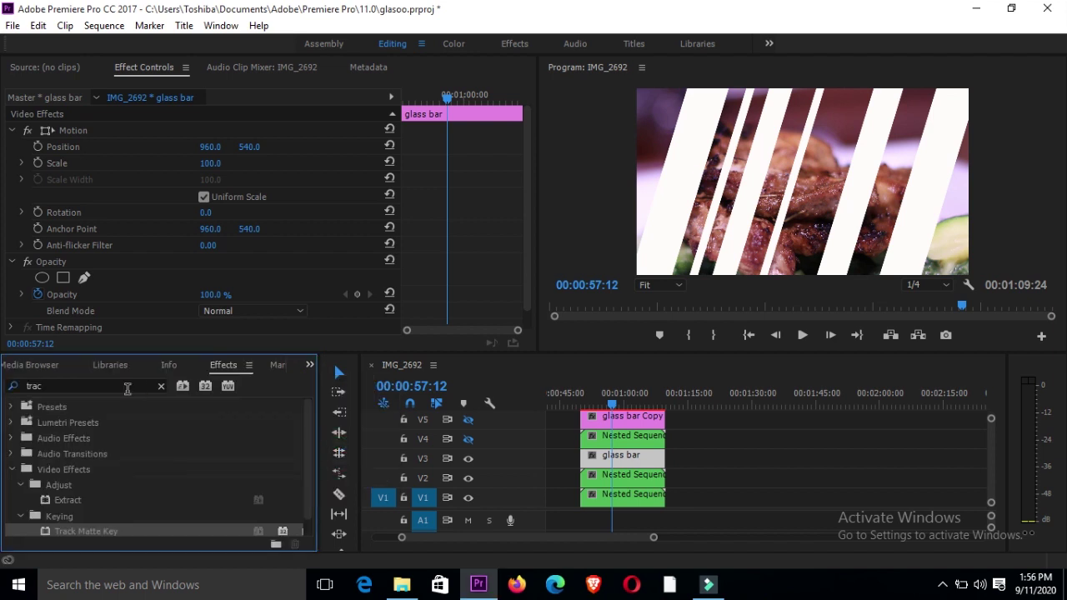
left_click(160, 386)
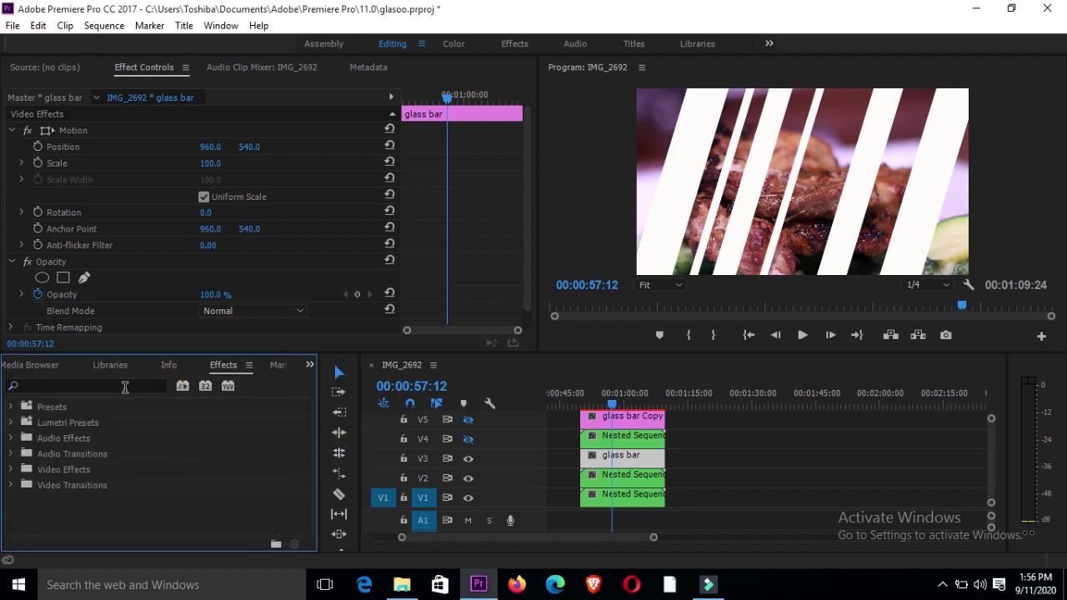
left_click(125, 388)
type("tra")
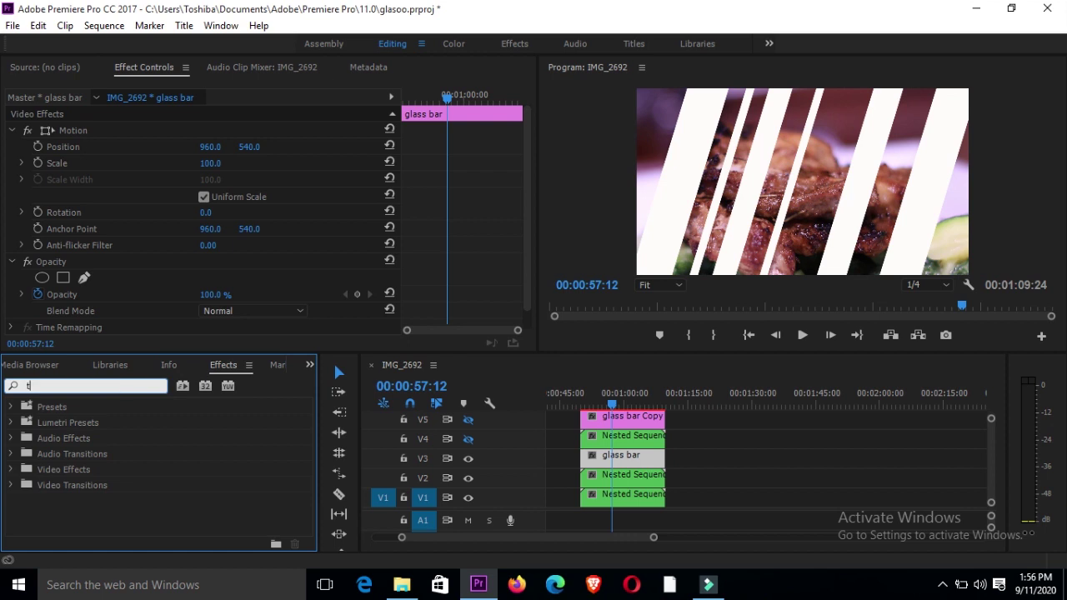
type("ck")
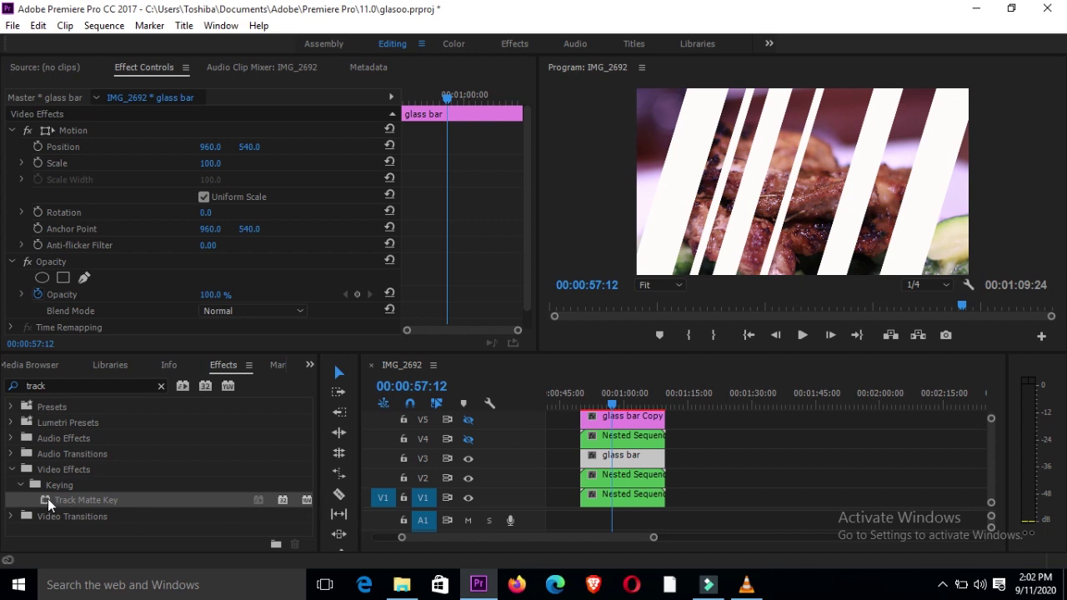
left_click_drag(46, 499, 615, 479)
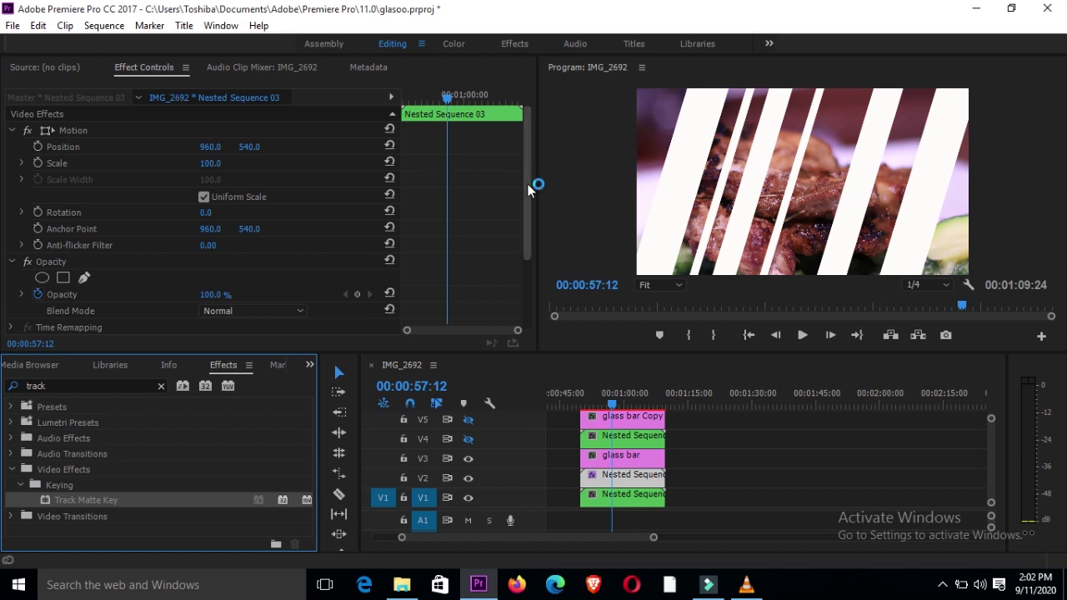
Set the V2 clip's Track Matte Key to use Video 3 as the matte, composited using Matte Alpha
left_click_drag(528, 177, 526, 263)
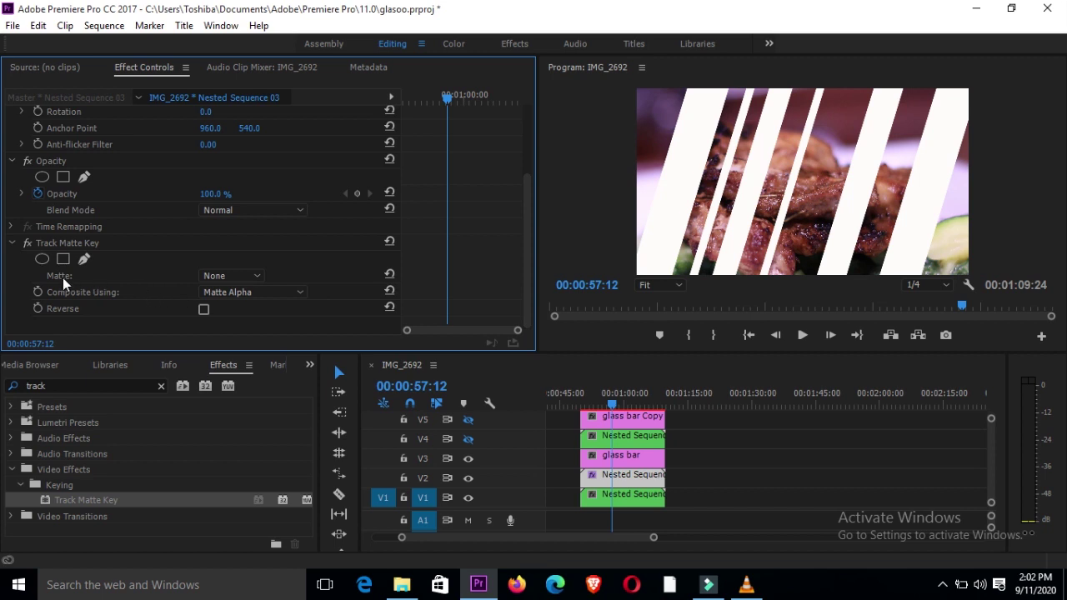
left_click(258, 278)
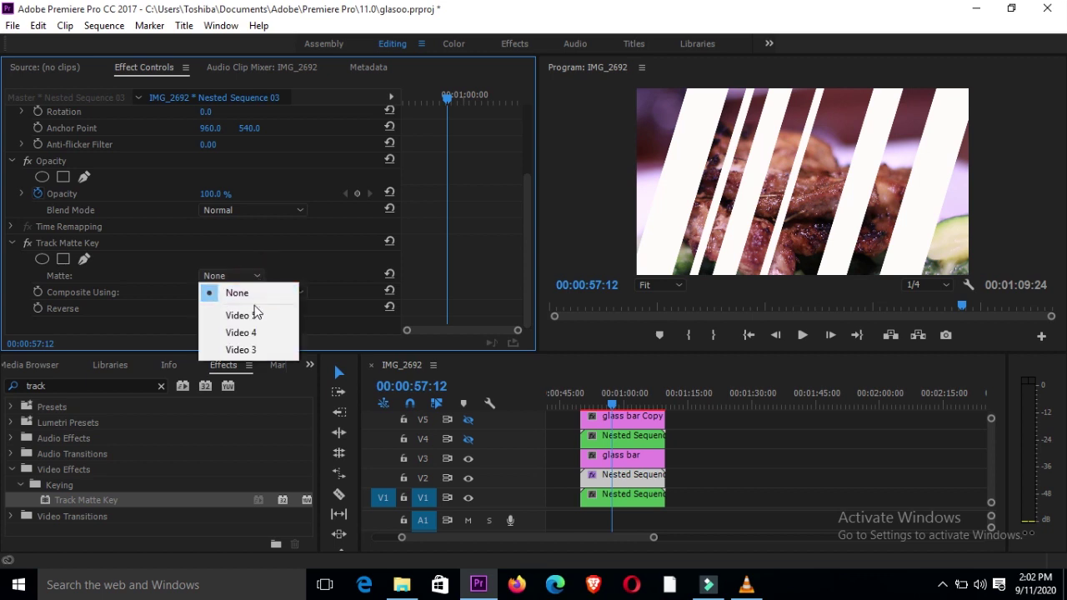
left_click(241, 350)
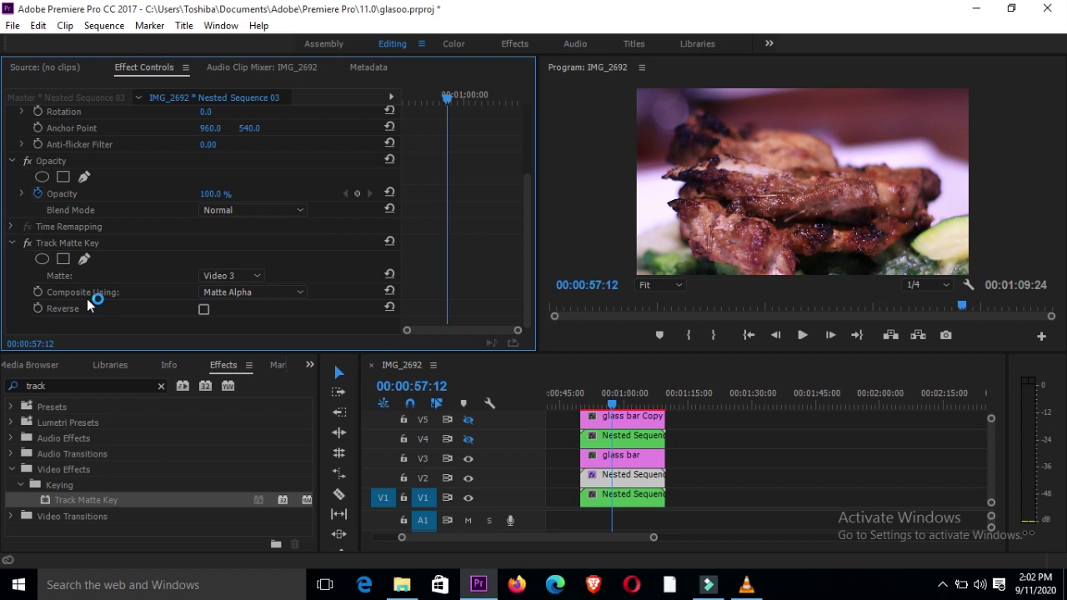
left_click(298, 292)
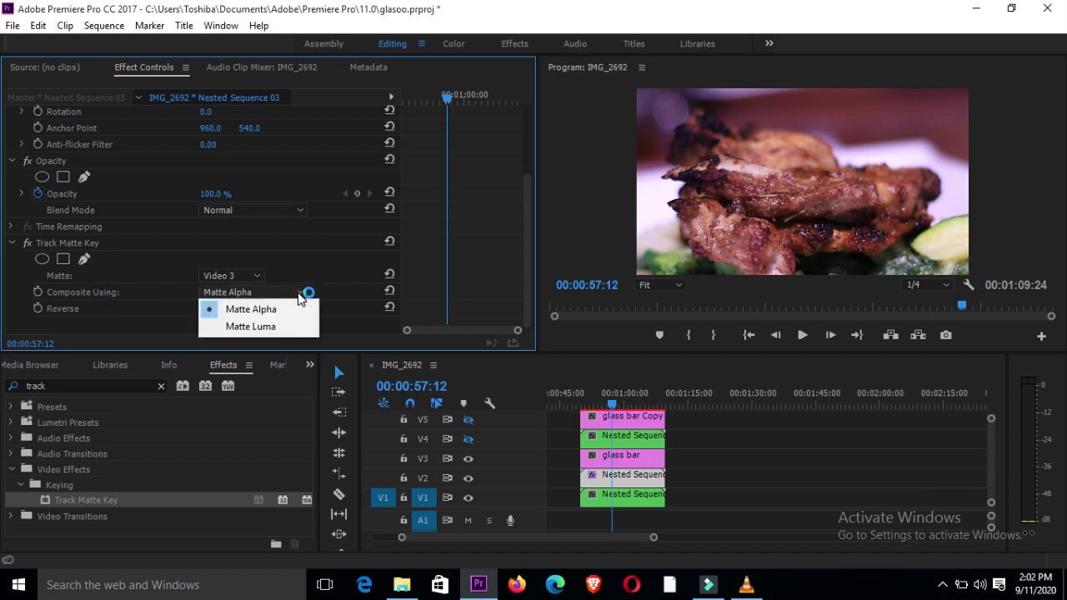
left_click(299, 294)
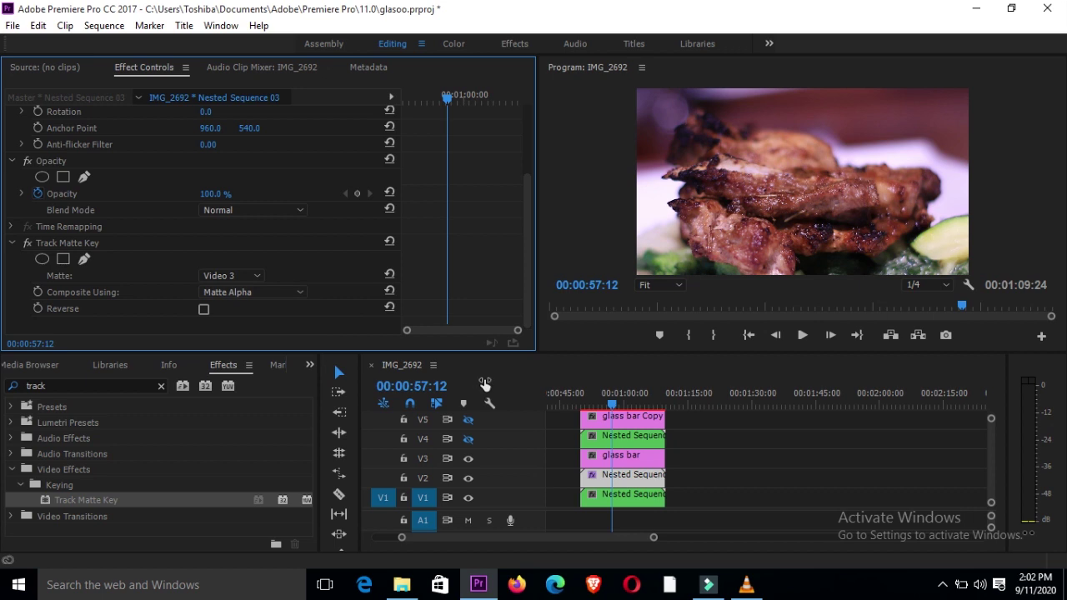
Set the scale of the nested clip on V2 to 120 and scrub back to 00:00:51:06 to preview the effect
left_click(616, 464)
left_click(528, 303)
left_click_drag(529, 304, 530, 219)
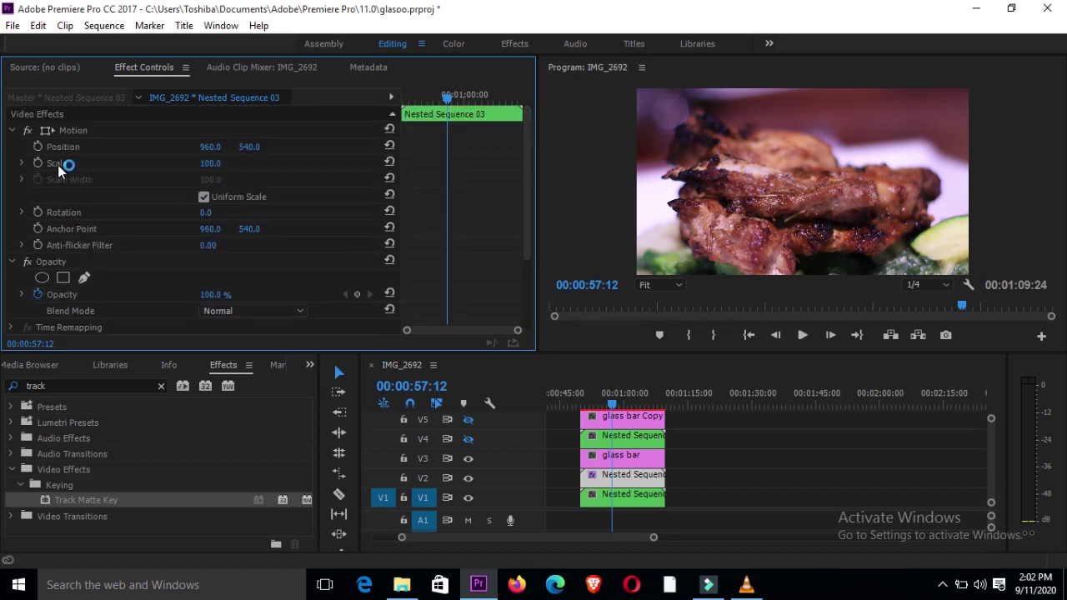
left_click(210, 162)
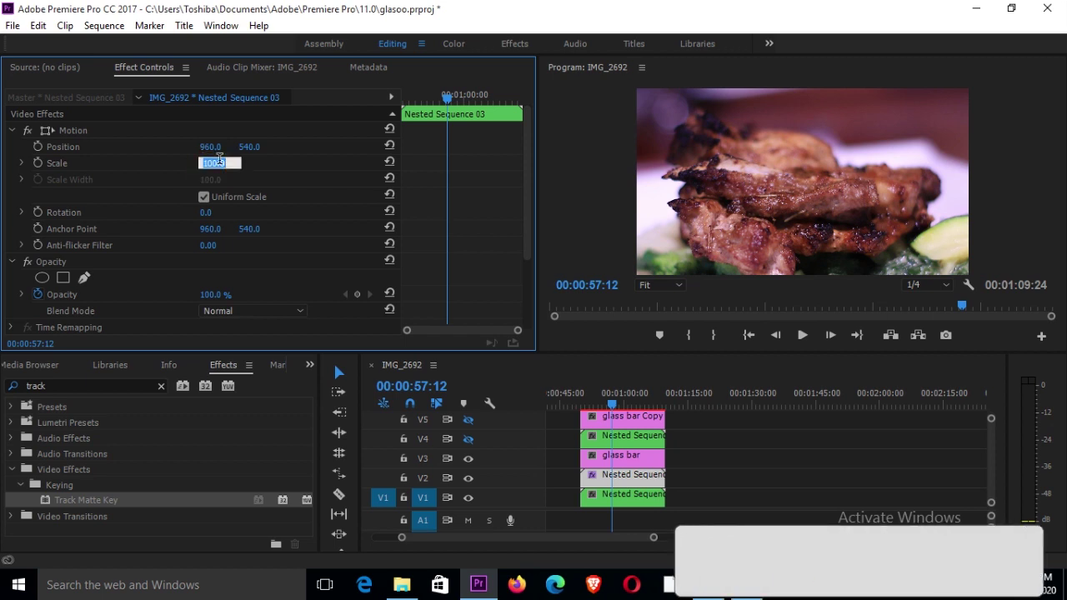
type("120")
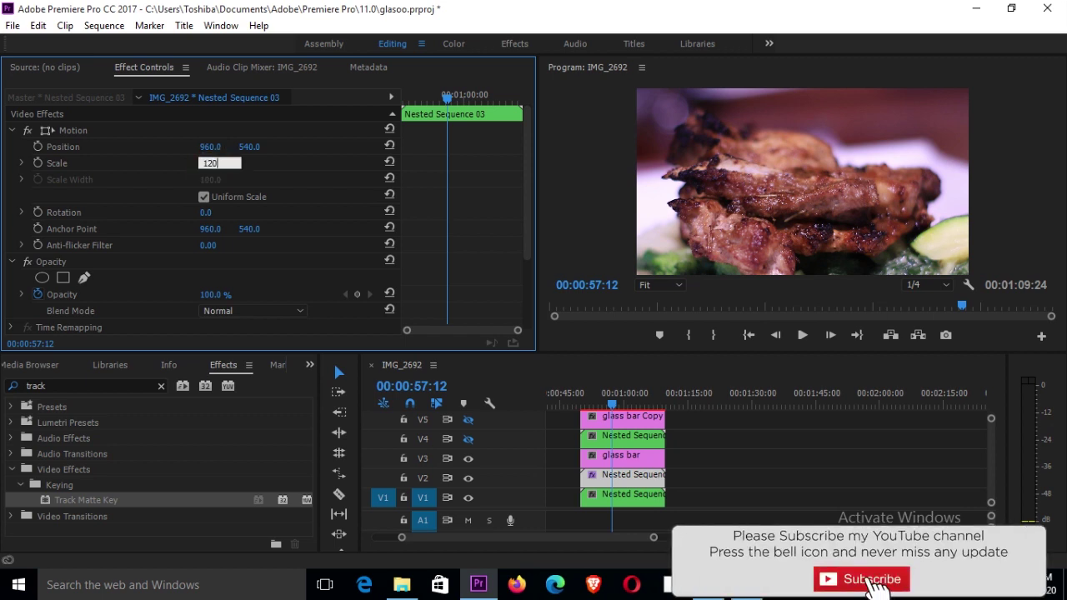
key("Return")
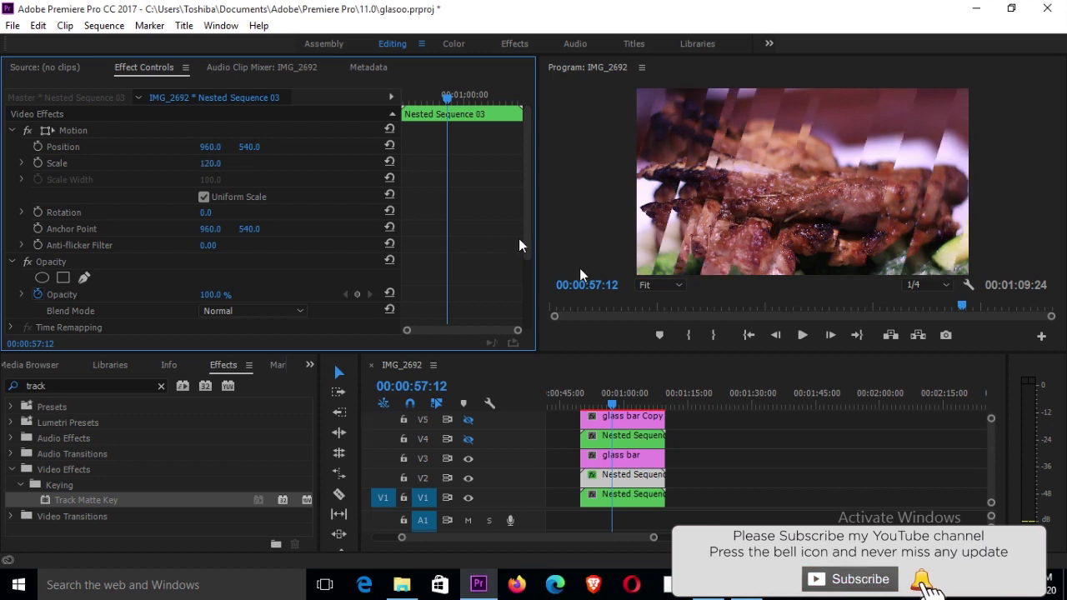
left_click(638, 404)
left_click_drag(640, 408, 587, 408)
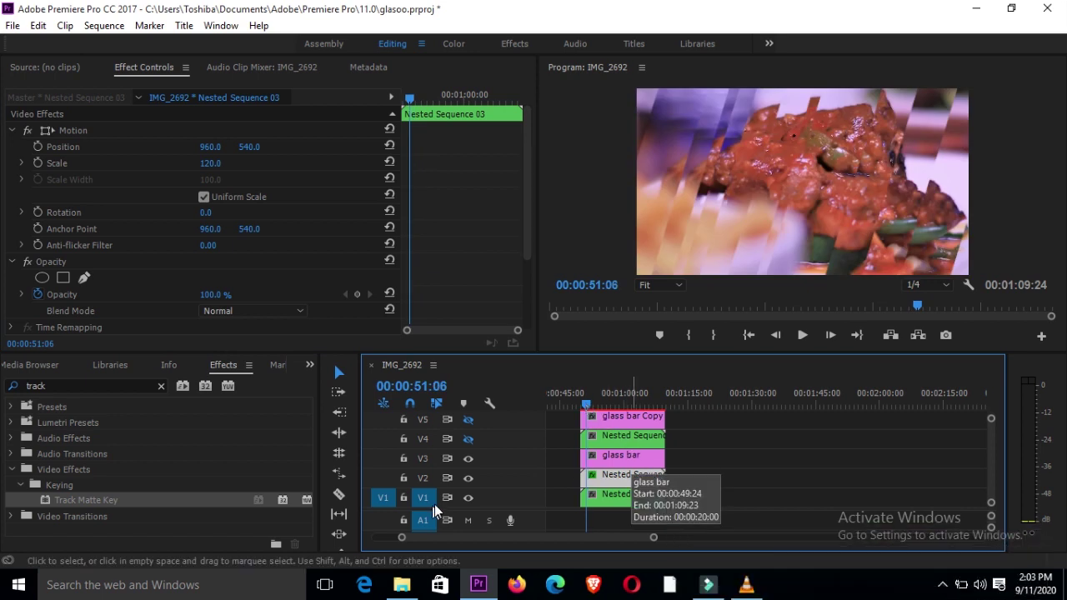
Show tracks V4 and V5 again and apply Track Matte Key to the nested clip on V4
left_click(469, 419)
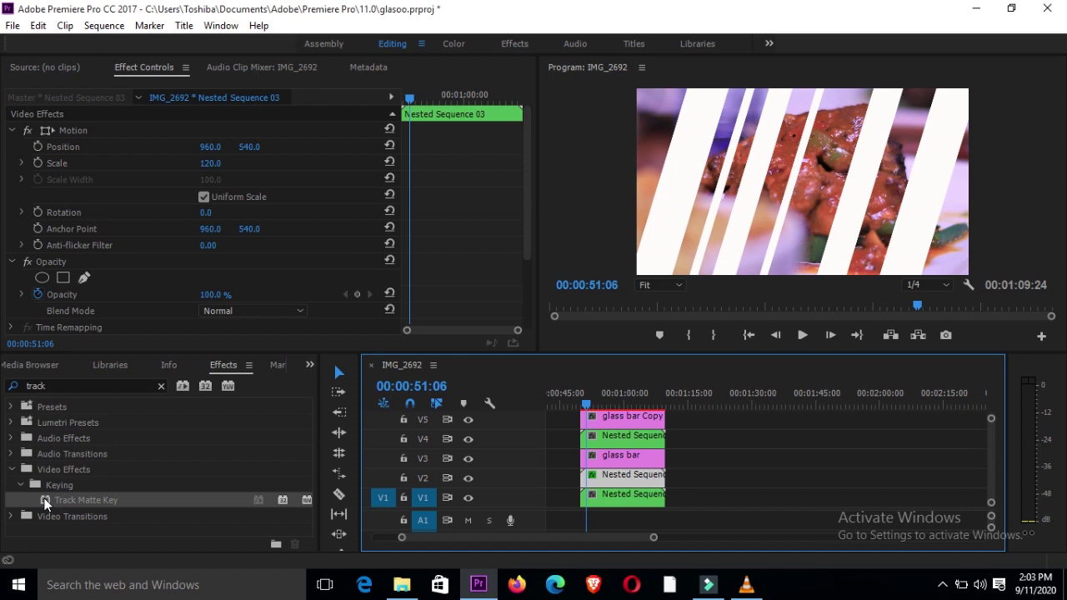
left_click_drag(44, 503, 615, 437)
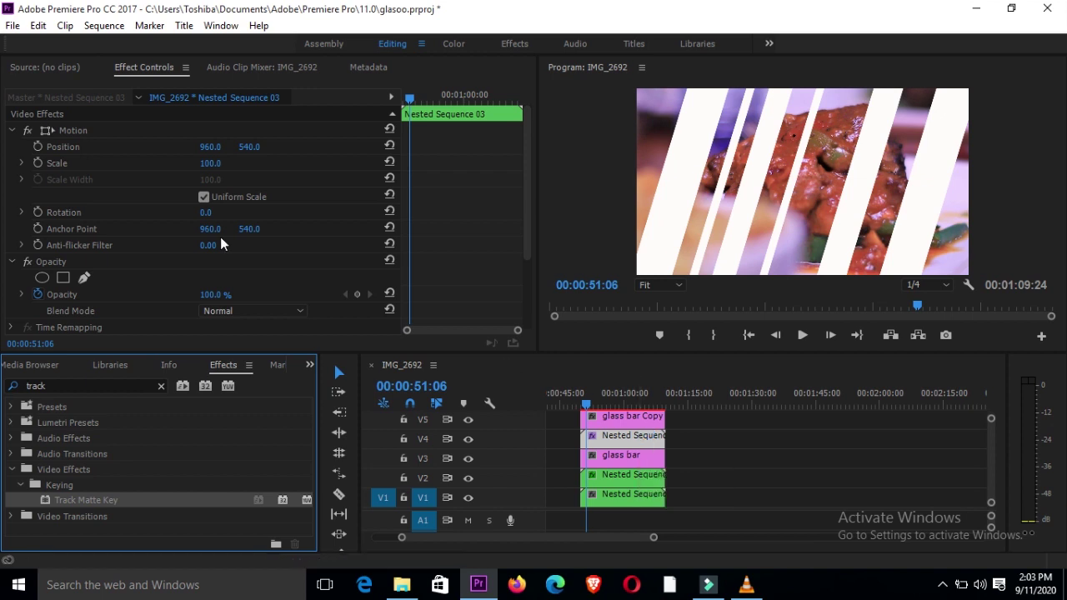
Set the V4 nested clip's scale to 125 and its Track Matte Key matte to Video 5
left_click(208, 164)
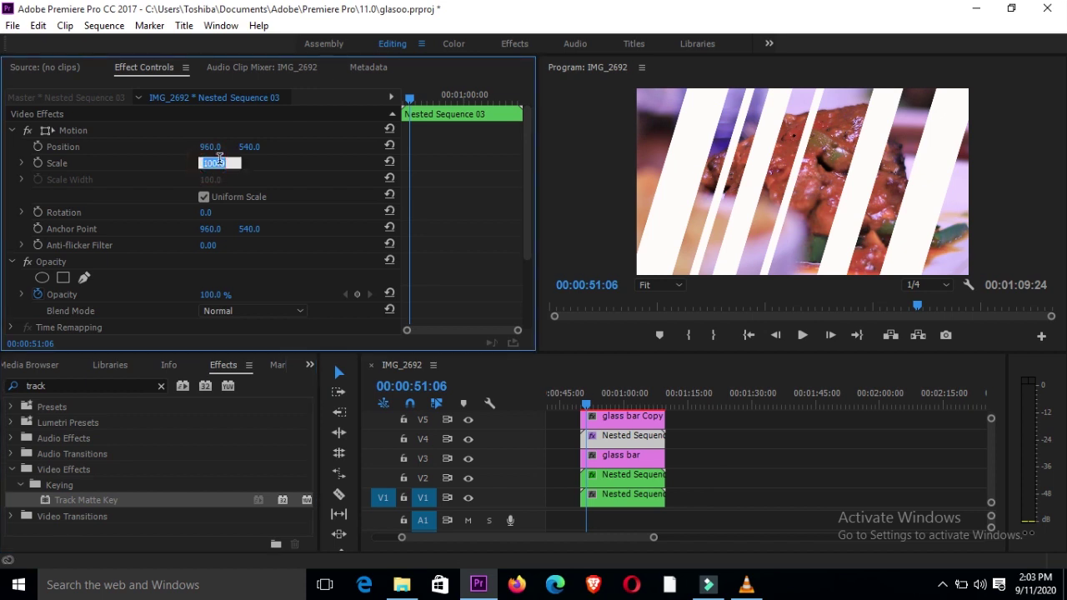
type("125")
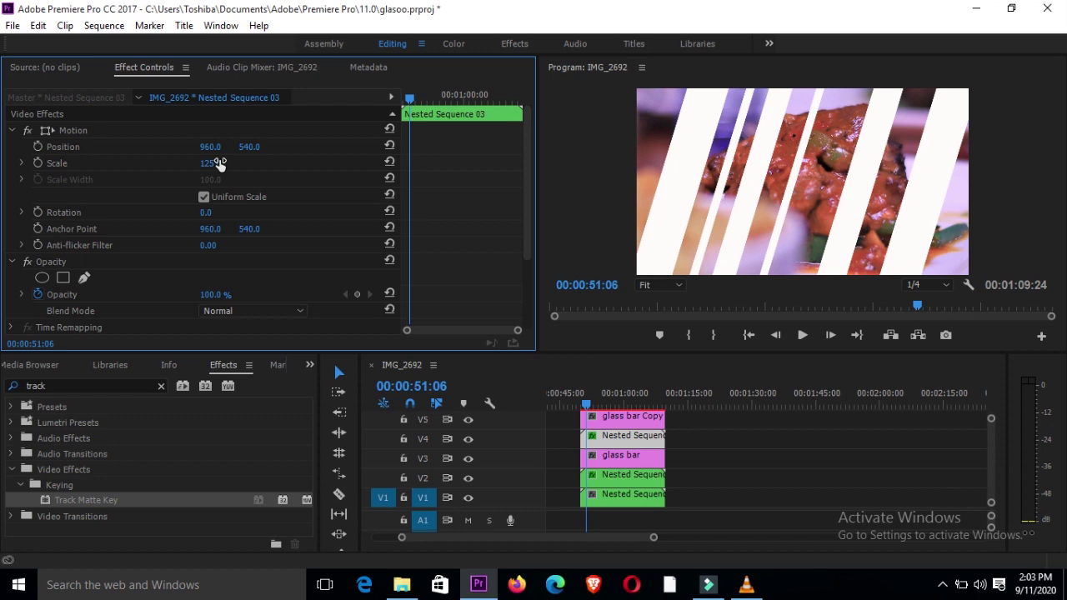
key("Return")
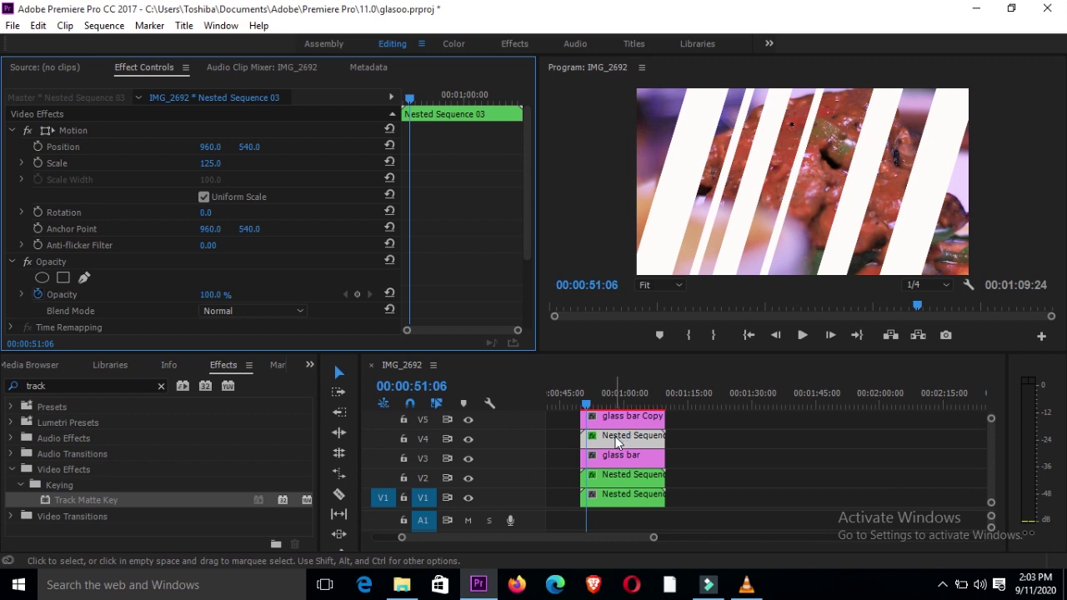
left_click_drag(528, 212, 526, 305)
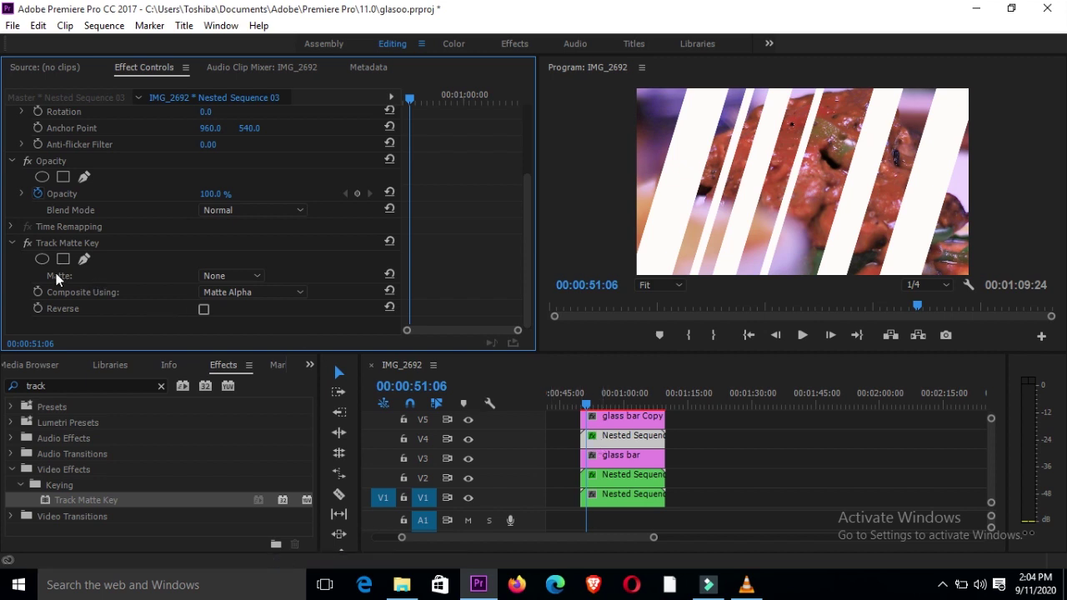
left_click(256, 275)
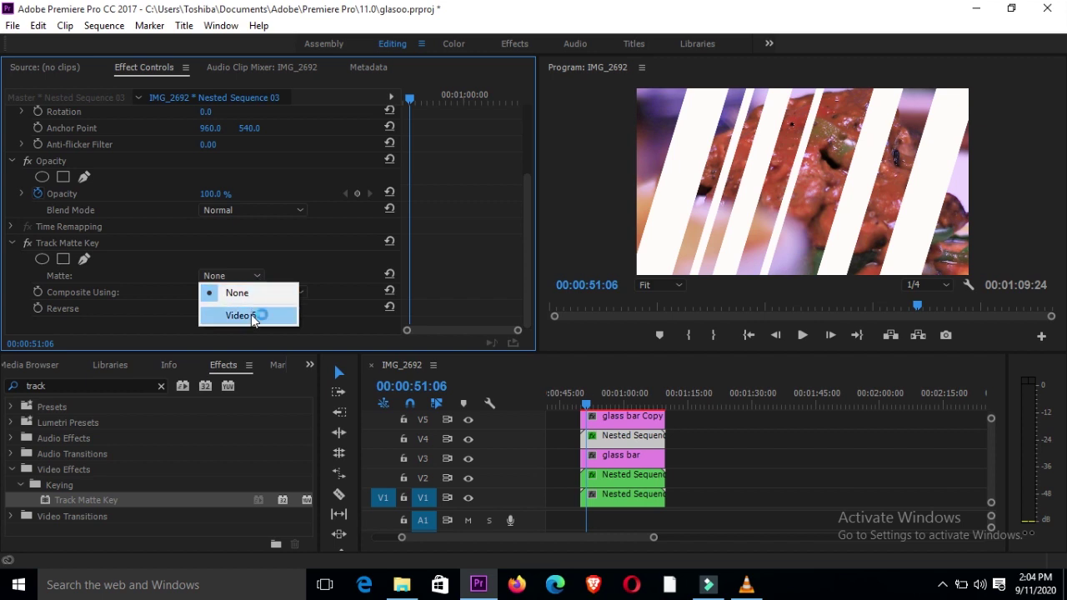
left_click(251, 315)
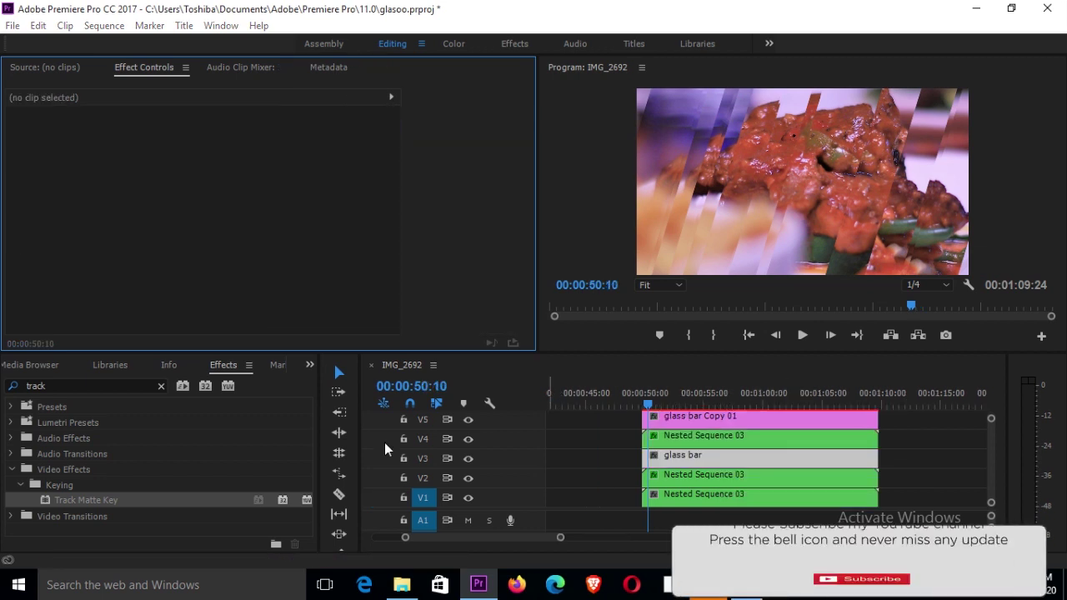
Keyframe the V3 glass bar's horizontal position from 960 at 00:00:50:08 to 1647 at 00:01:00:00
left_click(650, 403)
mouse_move(655, 407)
left_mouse_down()
mouse_move(782, 402)
mouse_move(650, 409)
left_mouse_up()
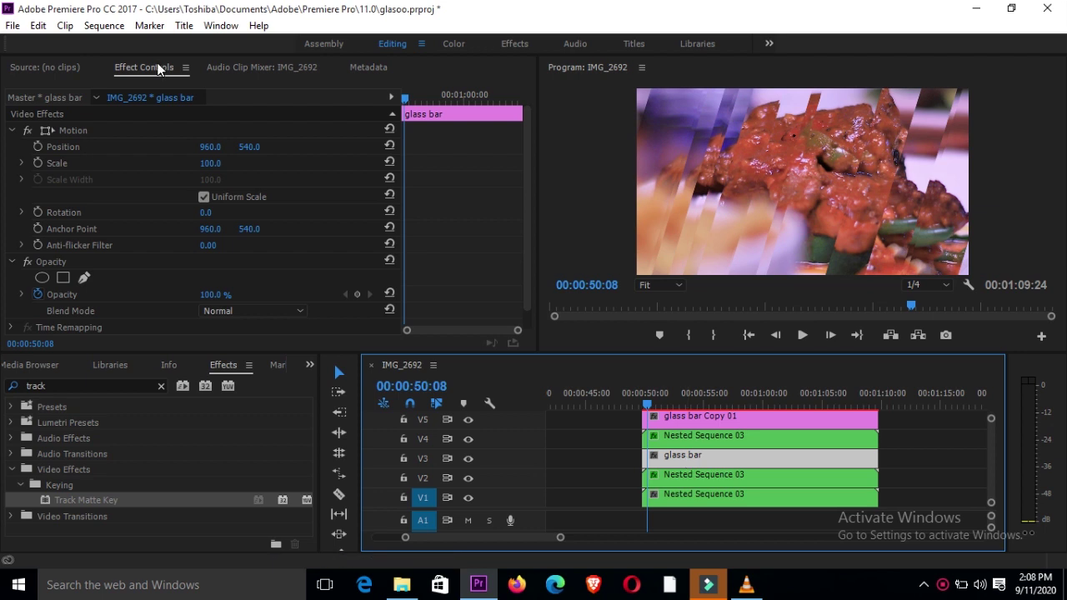
left_click(37, 147)
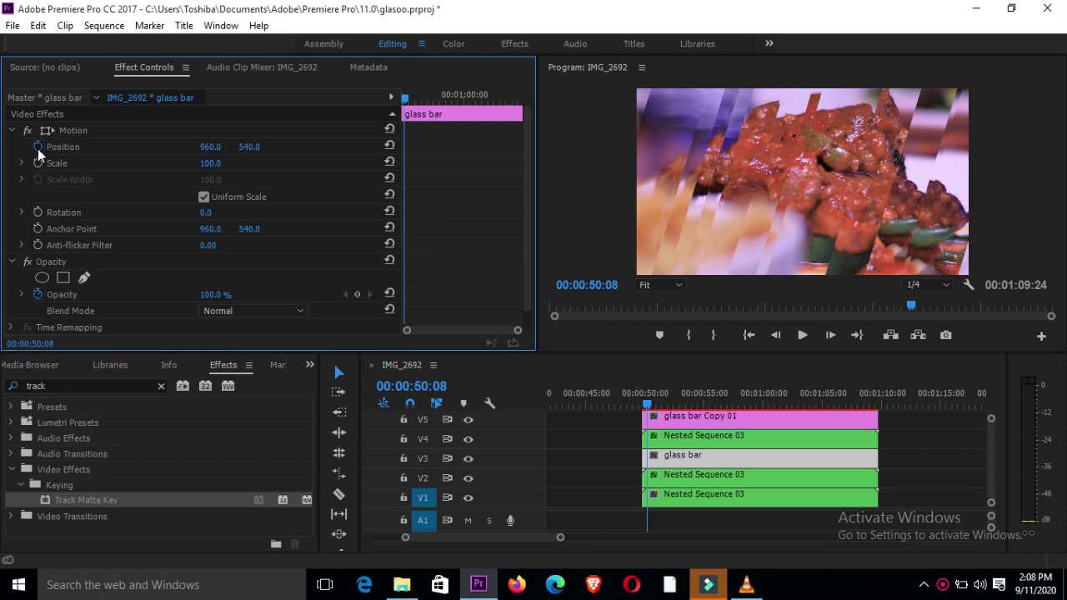
left_click(37, 147)
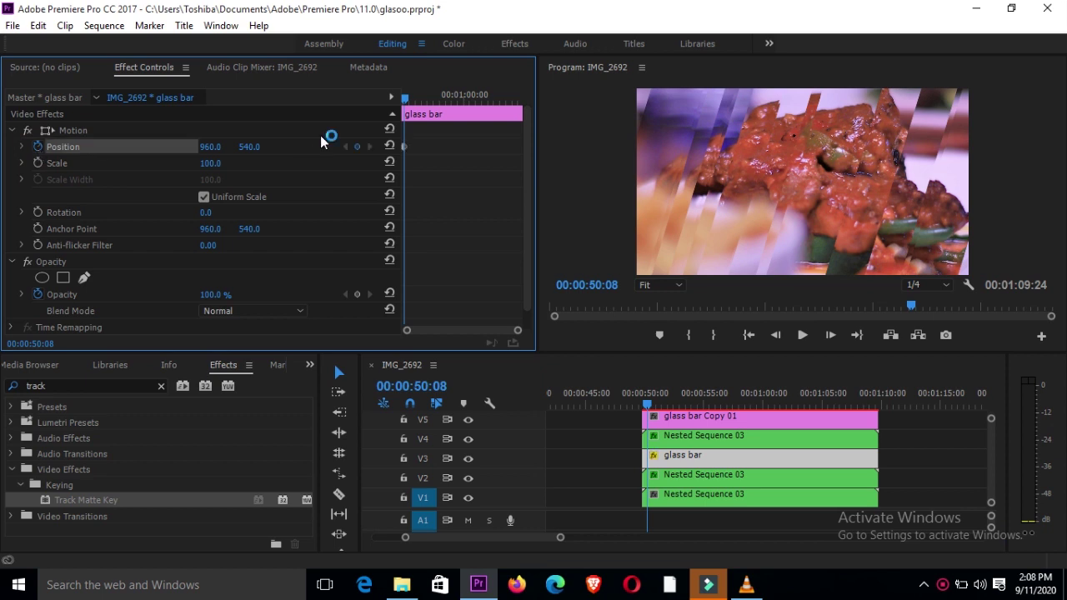
left_click_drag(409, 97, 464, 97)
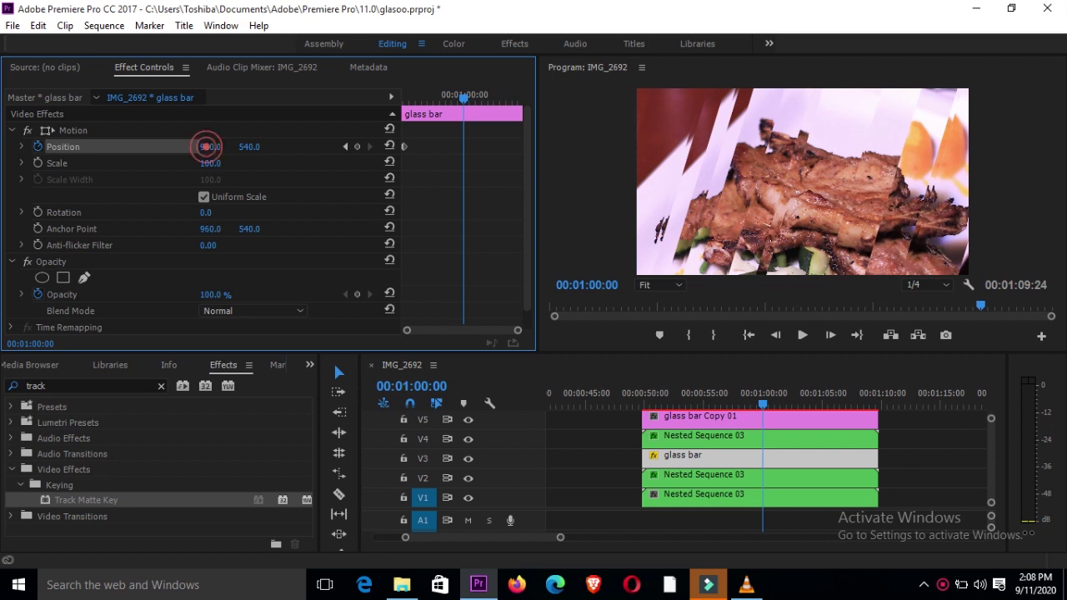
left_click_drag(210, 146, 732, 147)
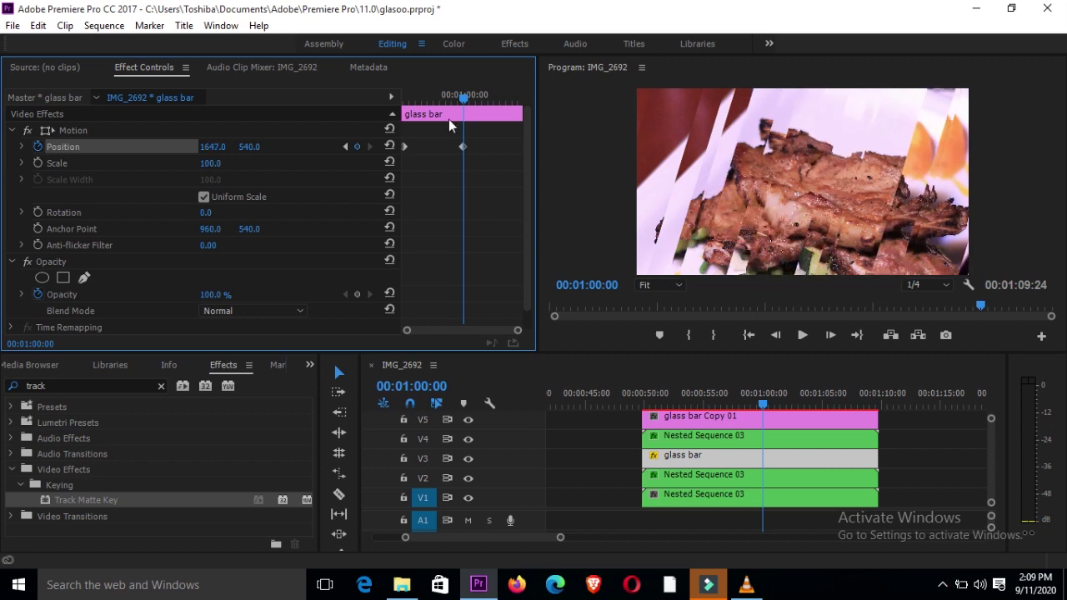
Keyframe the V3 glass bar's horizontal position to 1156 at 00:01:09:09 and scrub back to 00:00:53:11 to preview the motion
key("shift+k")
left_click_drag(212, 147, 115, 147)
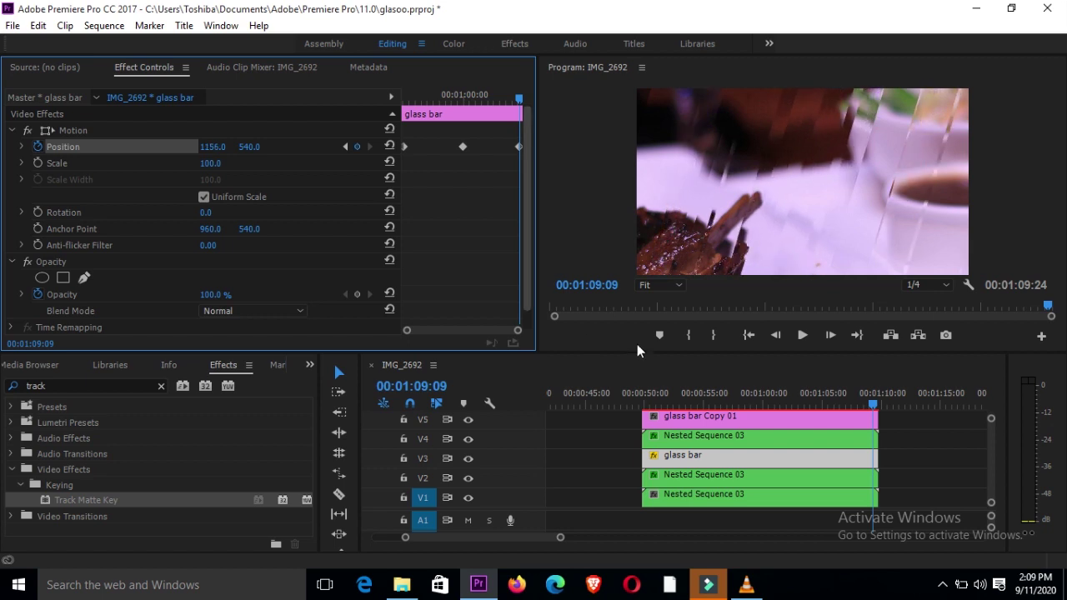
left_click(873, 405)
left_click_drag(827, 404, 684, 405)
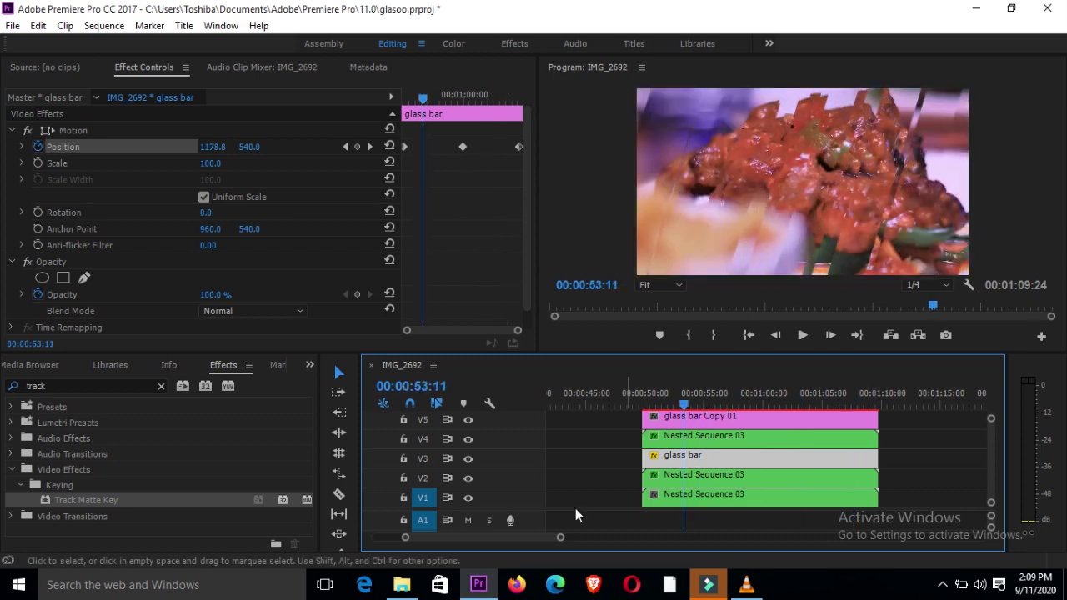
Keyframe the position of glass bar Copy 01 on V5 at 00:00:50:06 and shift it leftward in the frame at 00:01:00:00
left_click(720, 423)
left_click(721, 423)
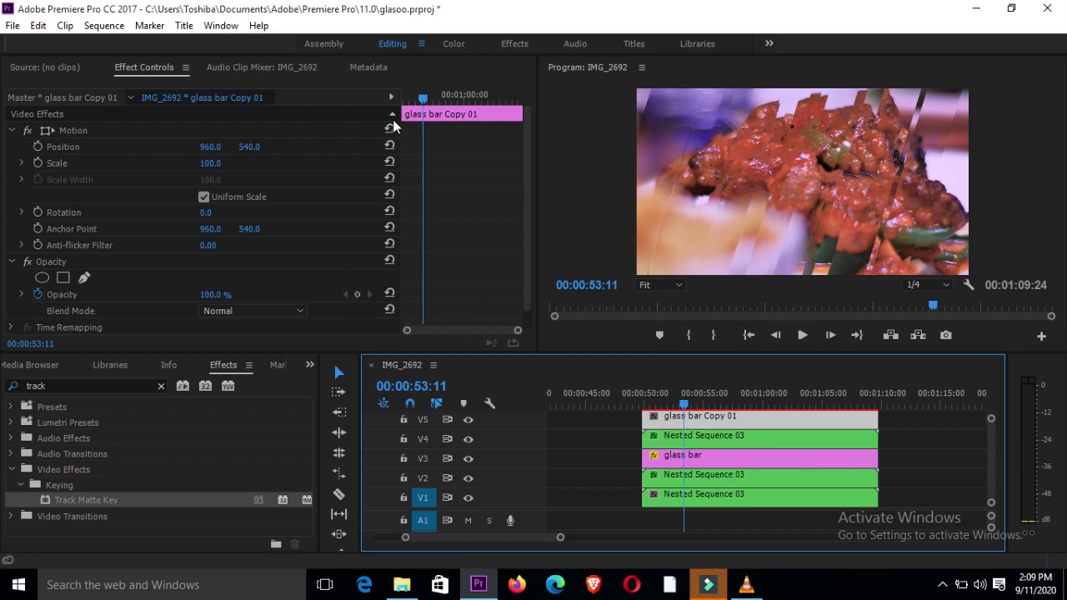
left_click(406, 99)
left_click_drag(406, 98, 120, 144)
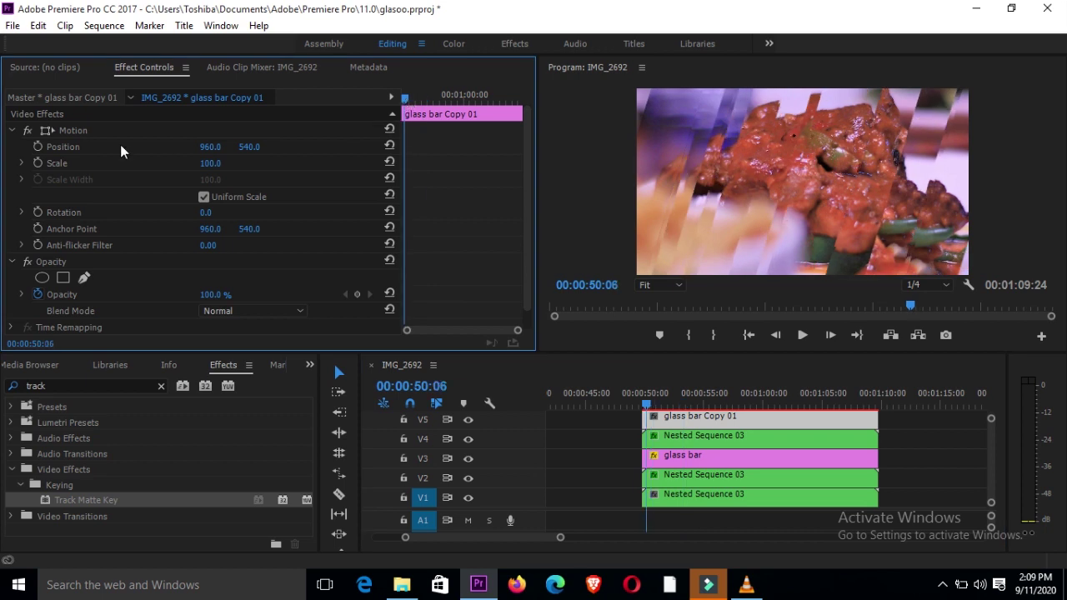
left_click(38, 147)
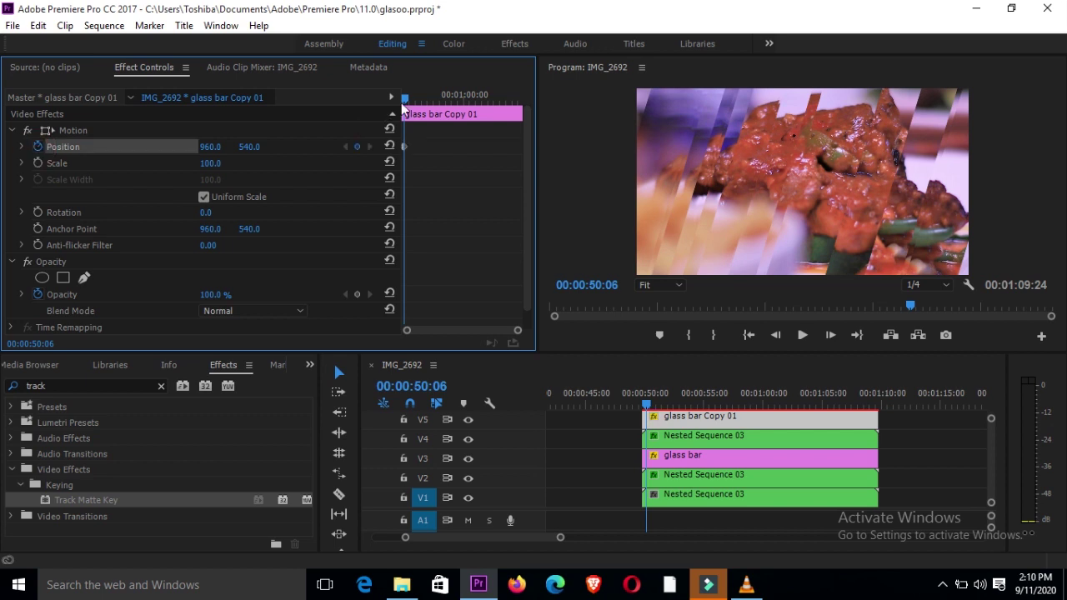
left_click_drag(406, 98, 465, 104)
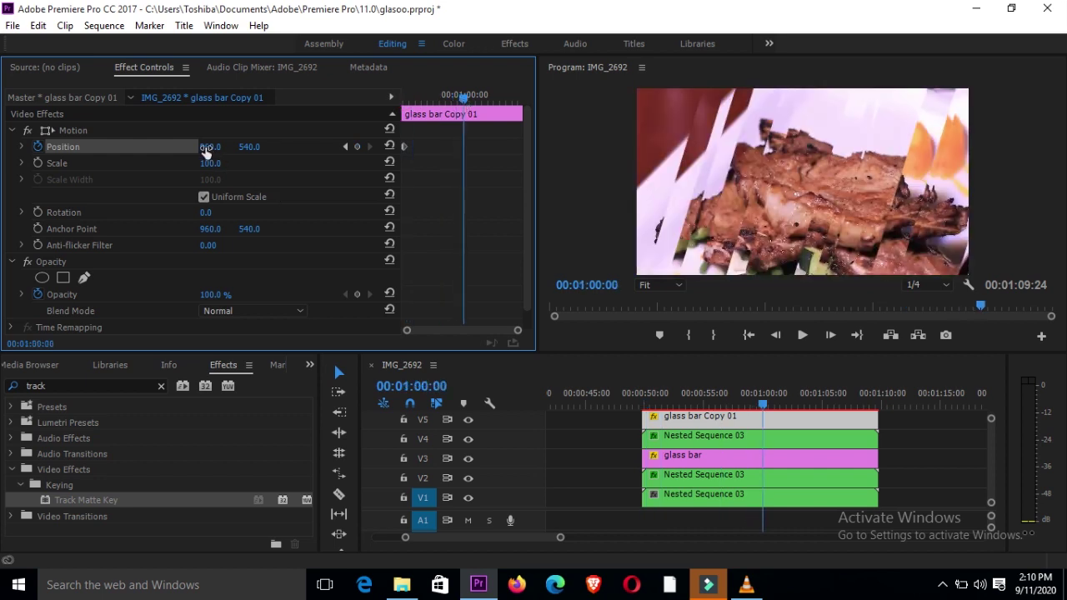
left_click_drag(206, 148, 37, 149)
left_click_drag(210, 147, 82, 147)
Keyframe the horizontal position of glass bar Copy 01 to 1025 at 00:01:09:09
left_click_drag(464, 97, 520, 99)
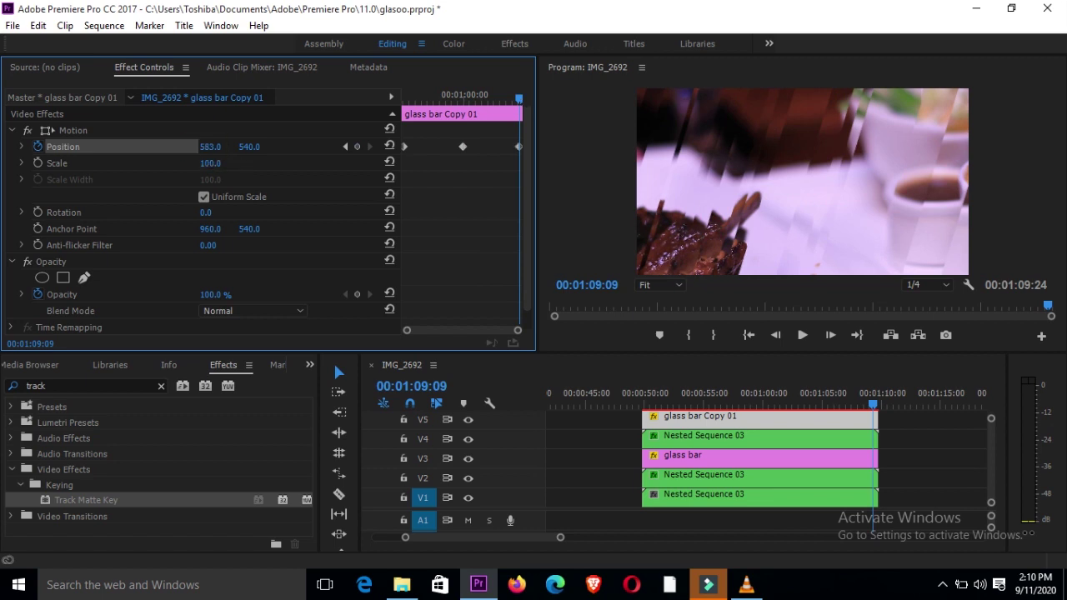
left_click_drag(211, 146, 250, 147)
left_click_drag(316, 147, 558, 147)
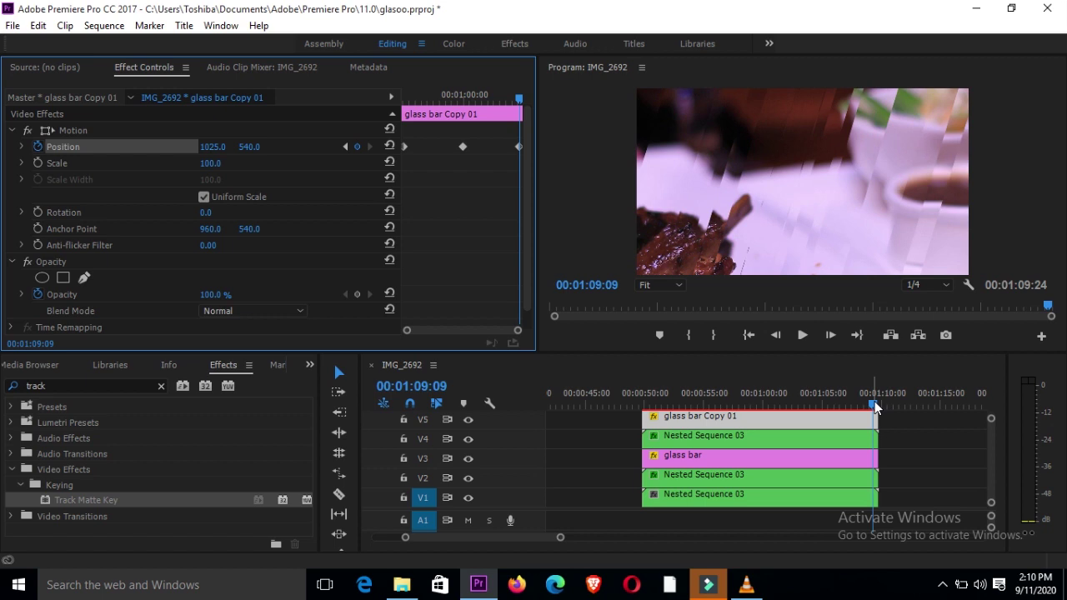
Play the sequence from 00:00:50:08 and scrub back to 00:00:51:18 to review the bar animation
left_click_drag(875, 406, 658, 397)
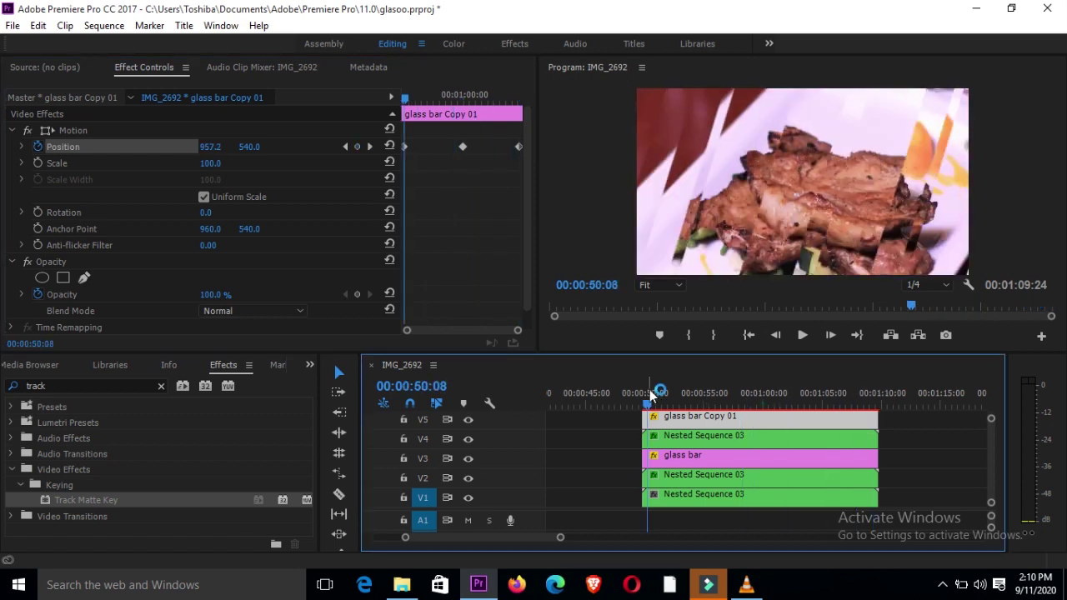
left_click(805, 333)
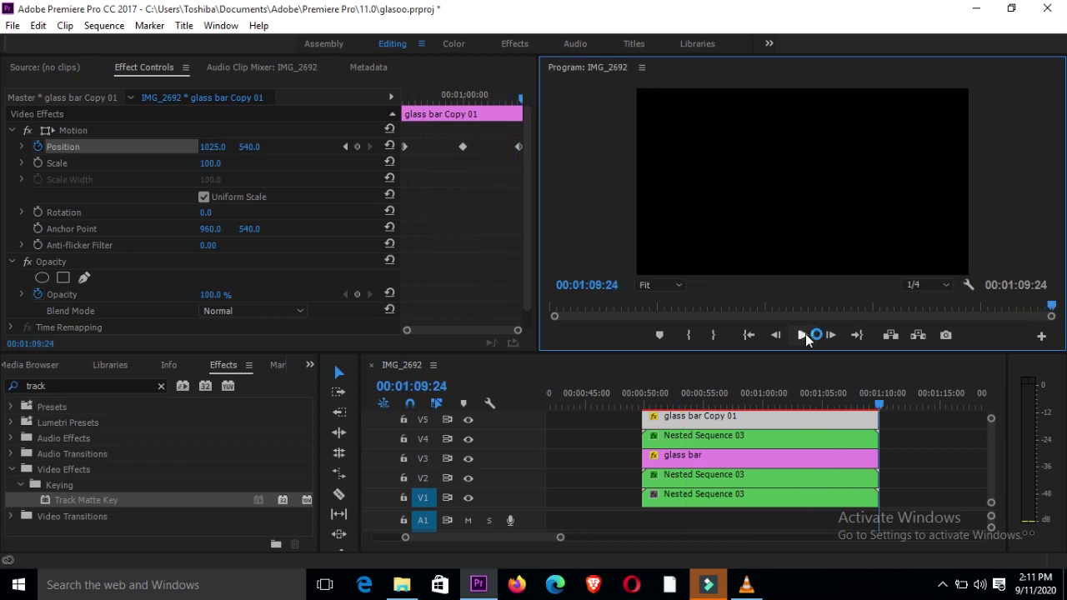
left_click_drag(876, 407, 662, 415)
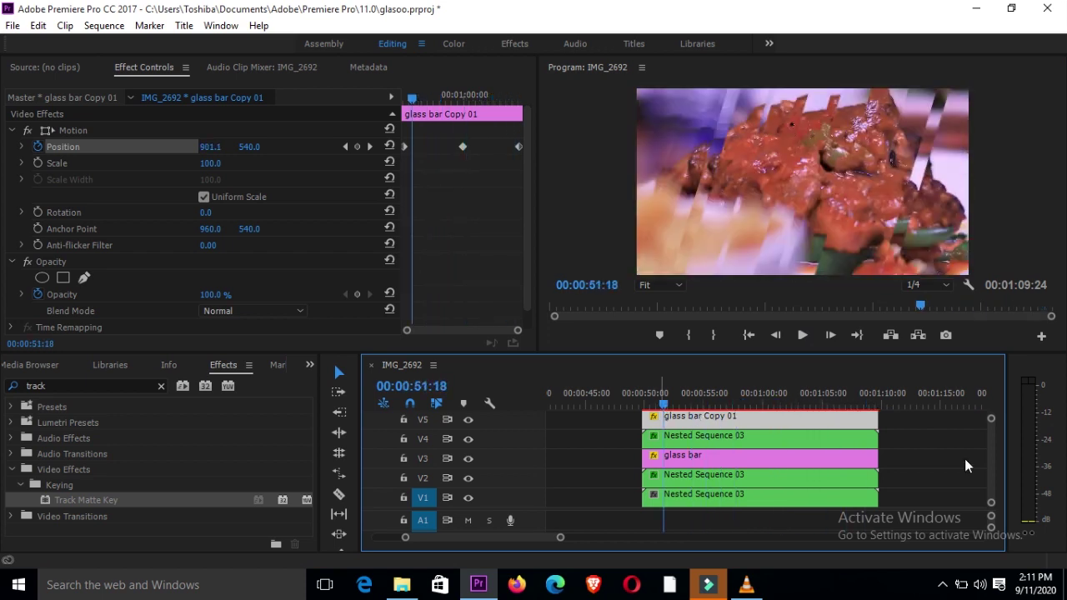